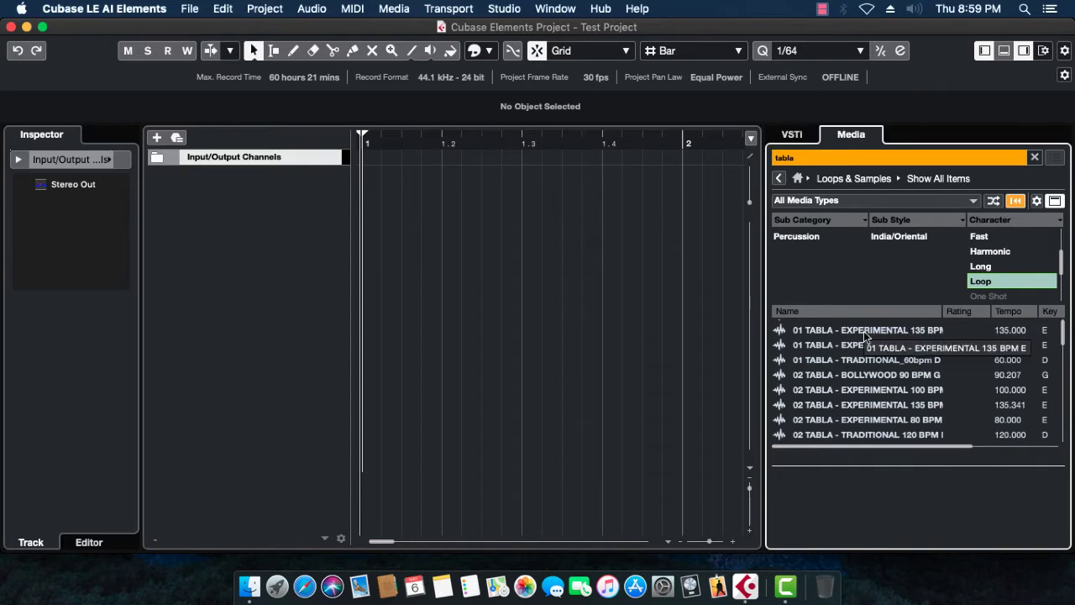
# Preview the first tabla loops in the list, including 02 Bollywood, 03 Traditional and 04 Bollywood.
pyautogui.click(867, 330)
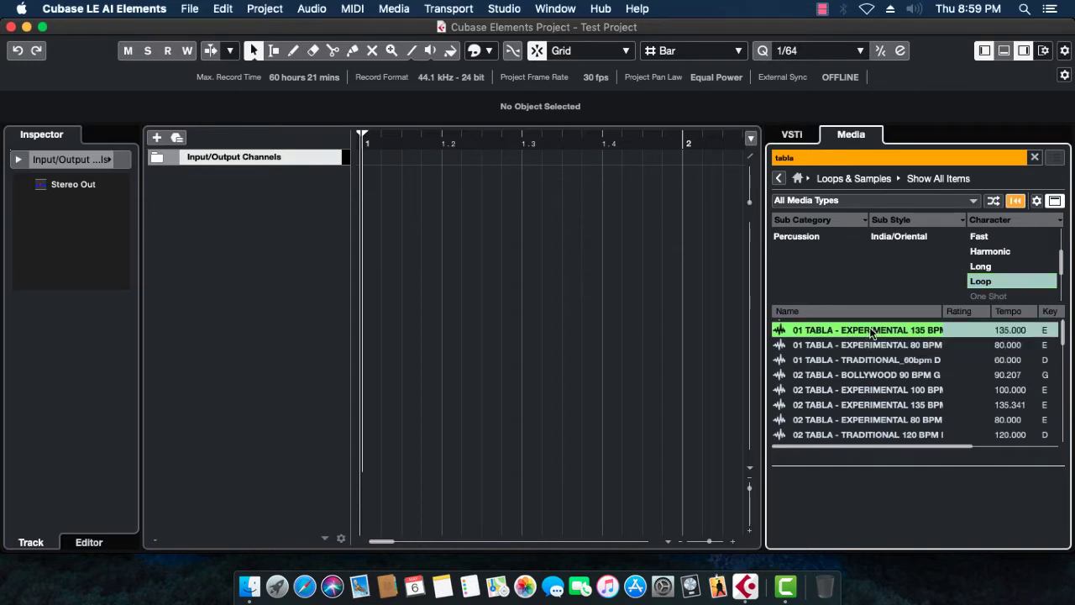
pyautogui.click(879, 375)
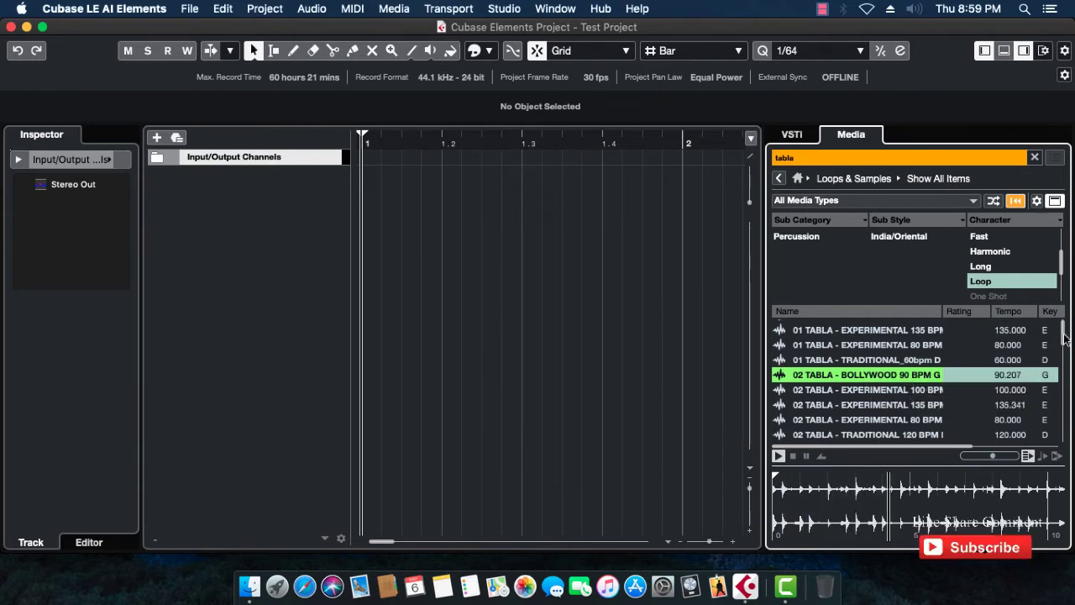
pyautogui.scroll(-3, 1064, 344)
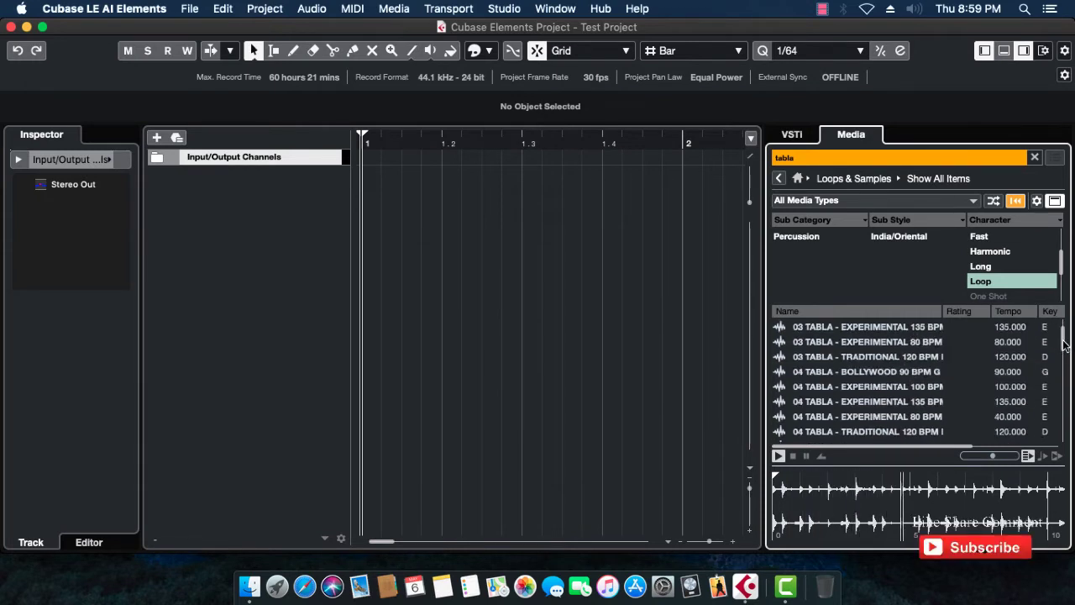
pyautogui.click(885, 356)
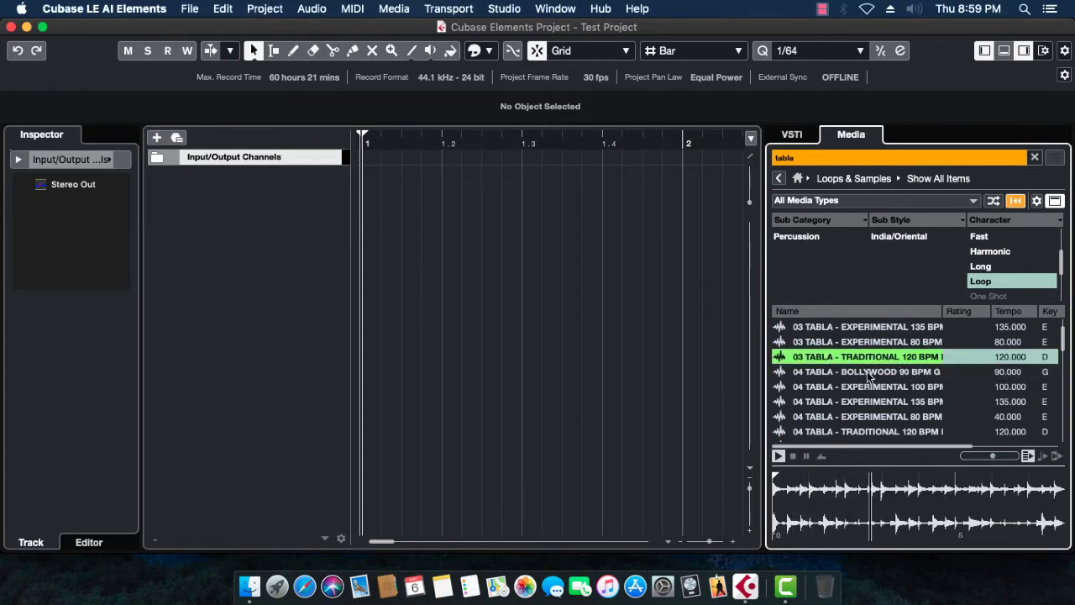
pyautogui.click(877, 371)
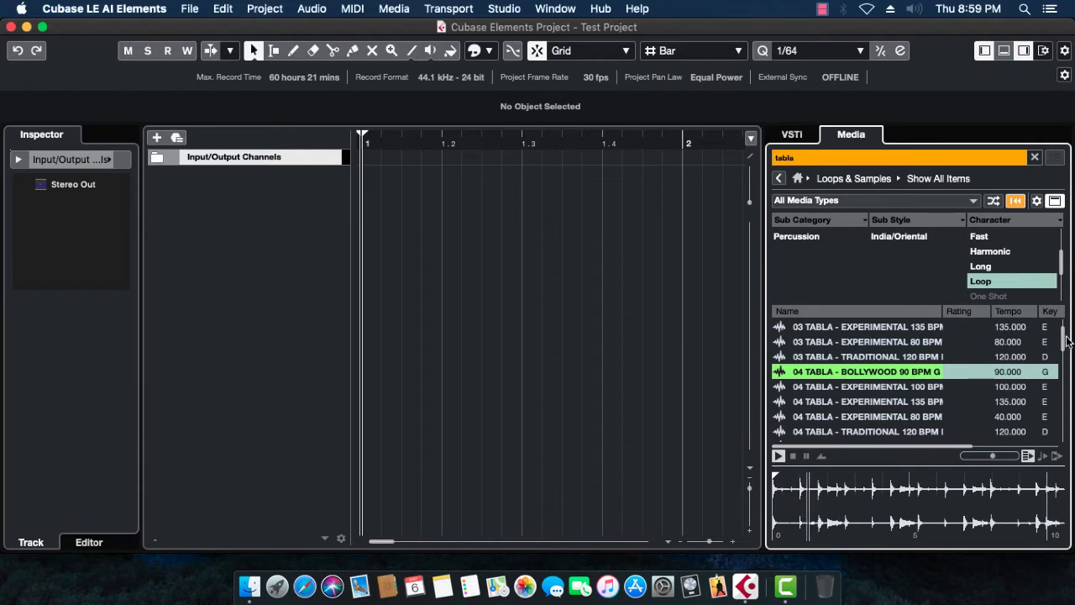
# Preview tabla loops further down the list, from 23 TABLA - TRADITIONAL to 26 TABLA - BOLLYWOOD.
pyautogui.moveTo(1062, 342); pyautogui.dragTo(1061, 400)
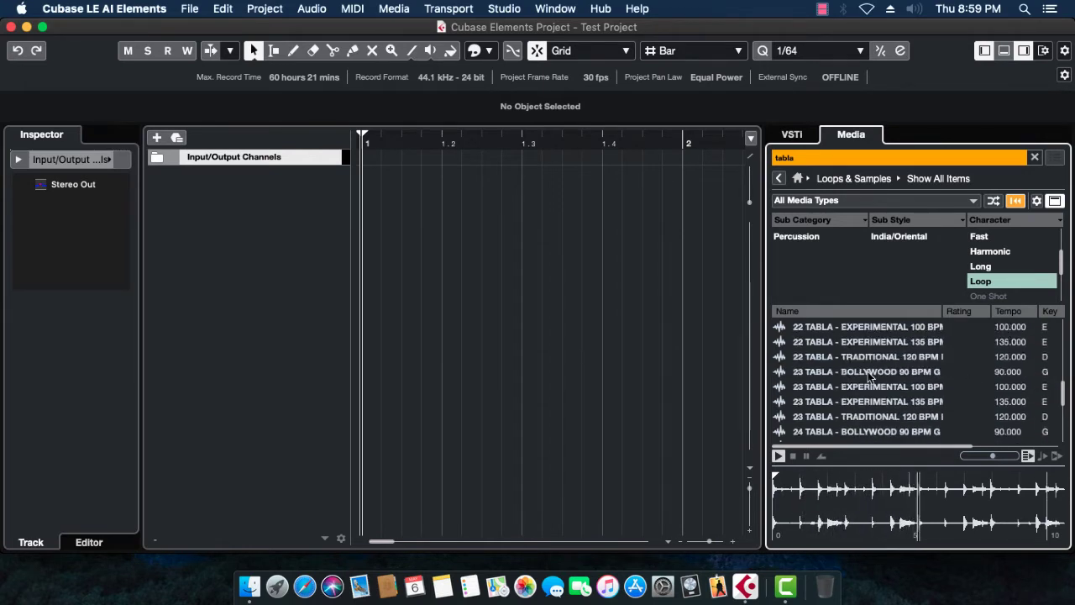
pyautogui.click(813, 417)
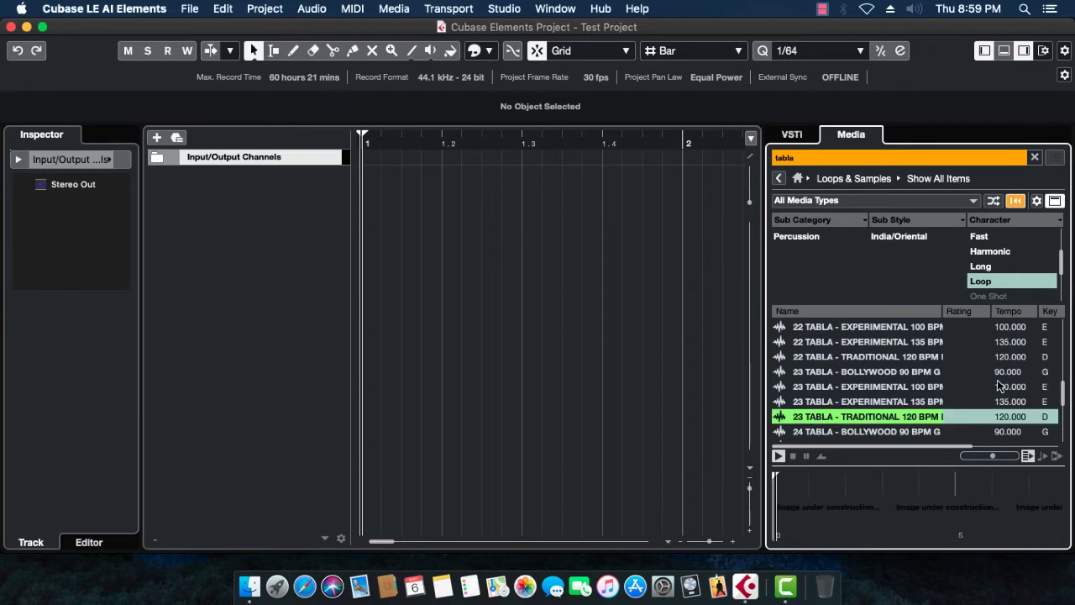
pyautogui.moveTo(1063, 391); pyautogui.dragTo(1063, 402)
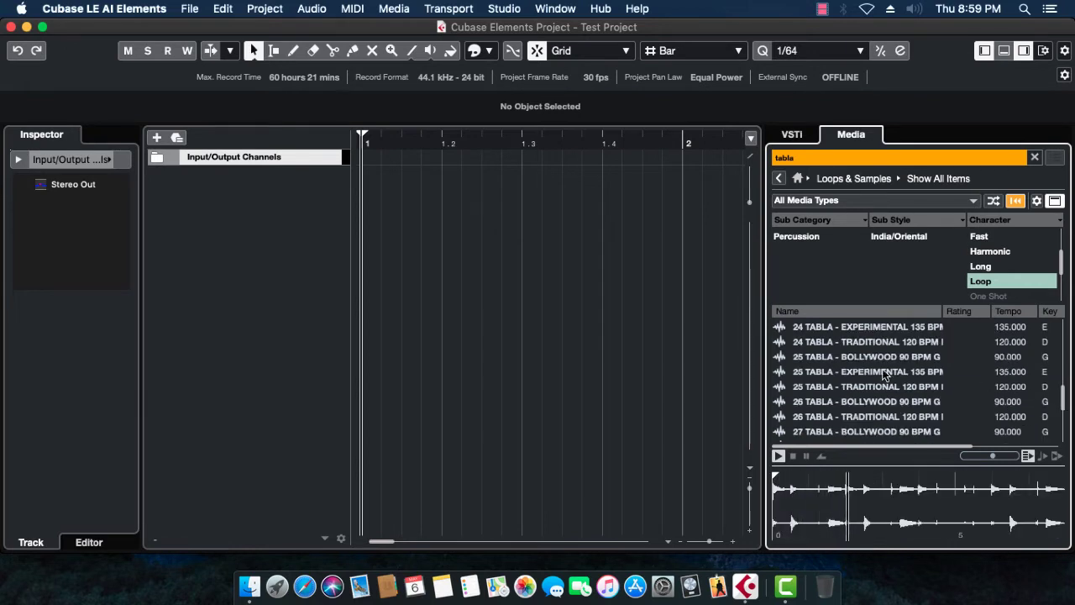
pyautogui.click(824, 343)
pyautogui.click(821, 374)
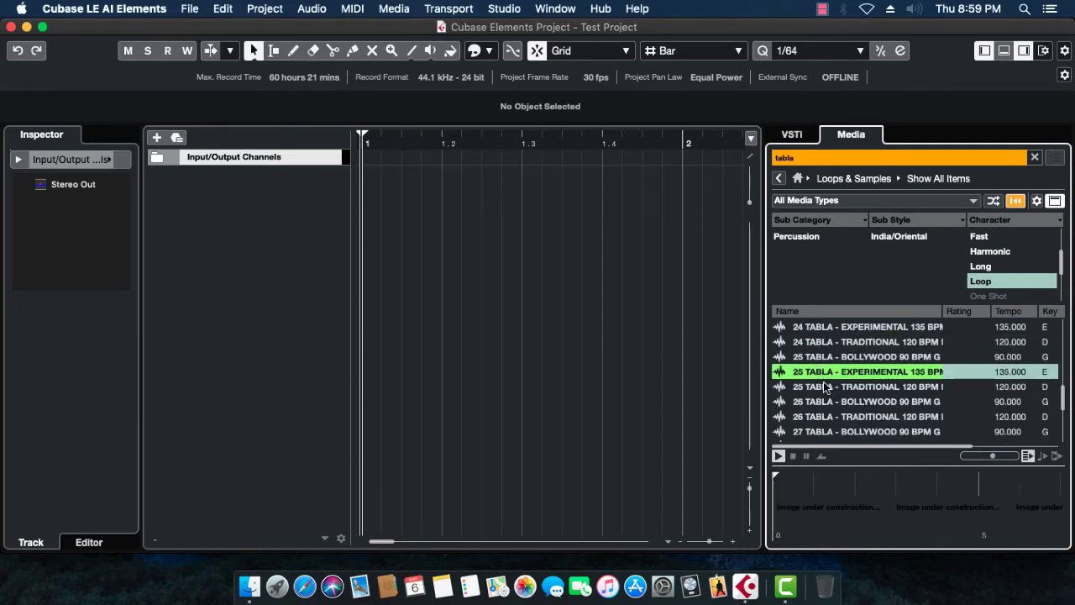
pyautogui.press('Down')
pyautogui.press('Down')
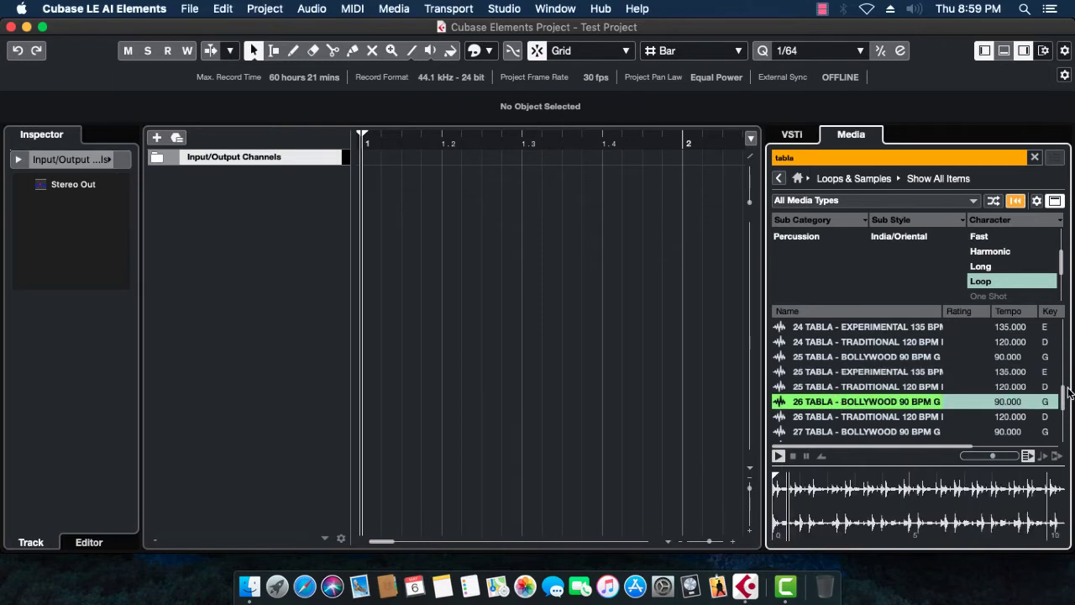
pyautogui.scroll(-1, 1065, 399)
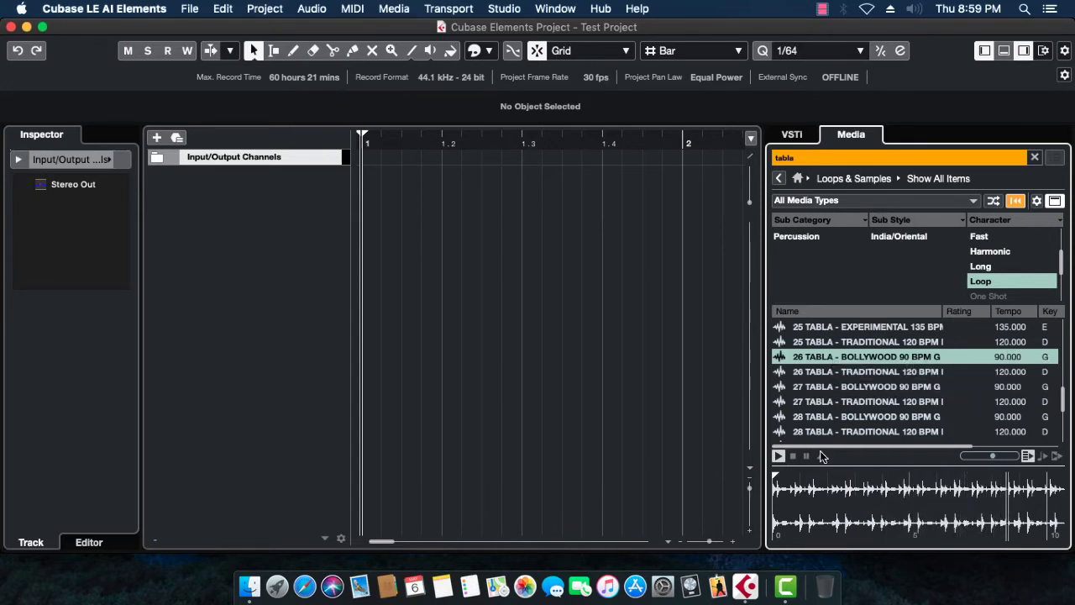
# Audition the 26 and 27 Bollywood tabla loops and place 27 TABLA - BOLLYWOOD 90 BPM G on a new track at bar 1.
pyautogui.click(822, 360)
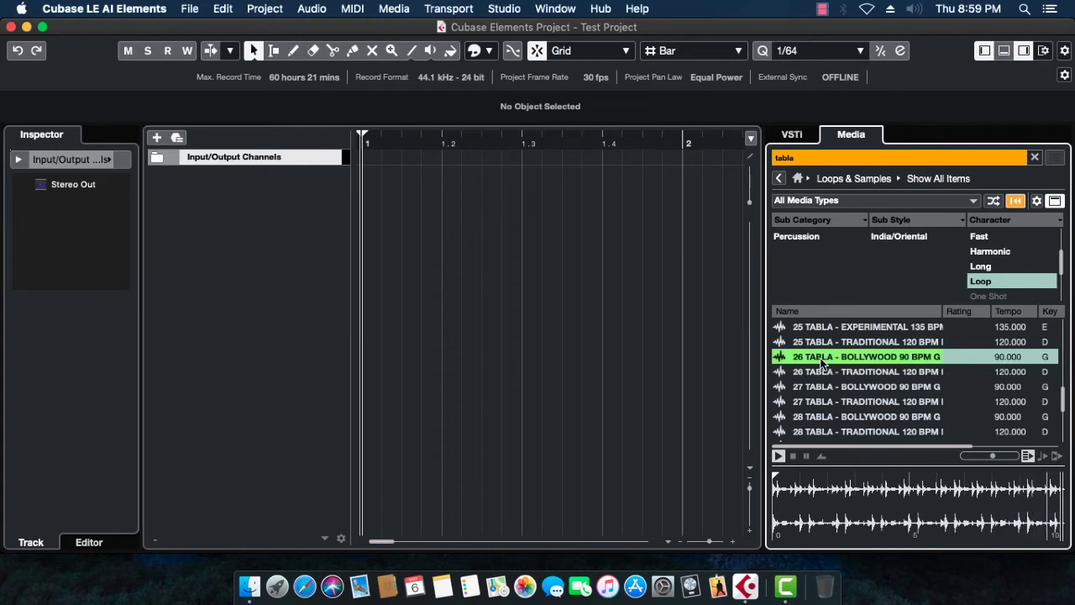
pyautogui.click(834, 388)
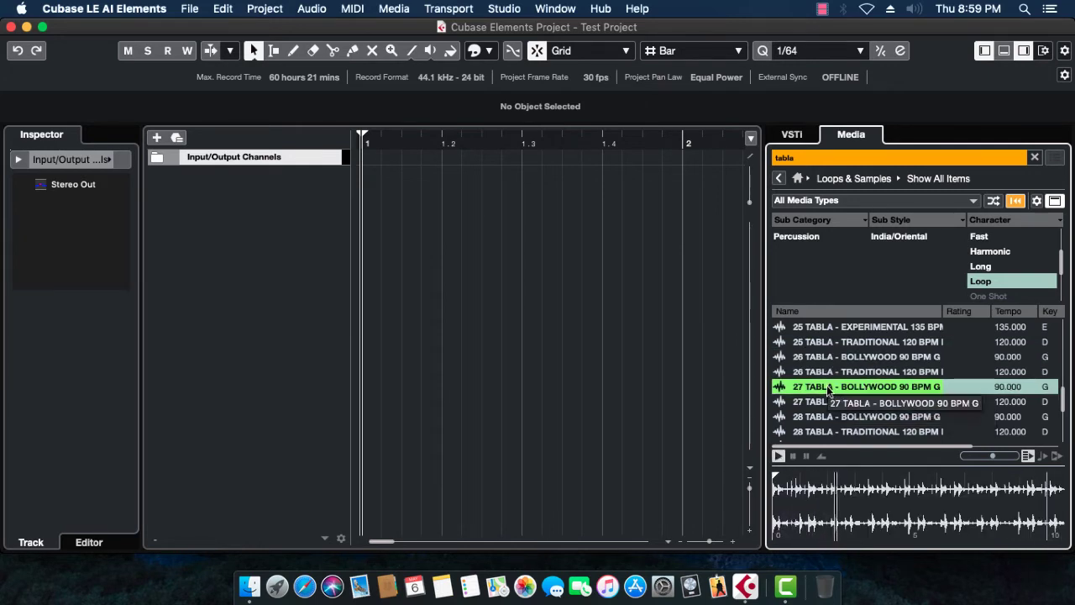
pyautogui.moveTo(826, 385); pyautogui.dragTo(373, 201)
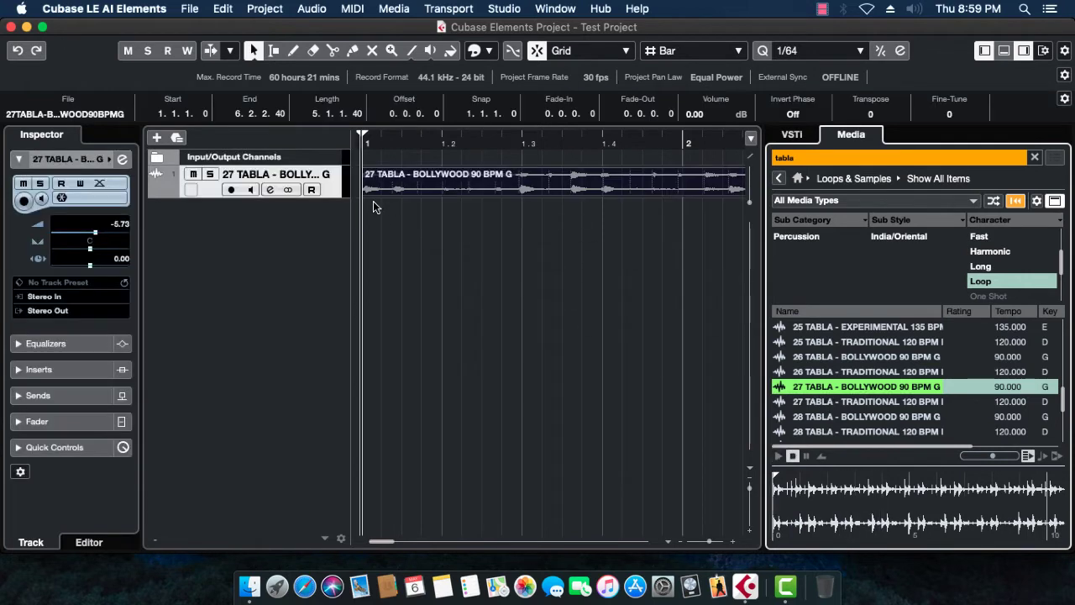
# Hide the media browser zone and increase the height of the tabla track.
pyautogui.click(1023, 51)
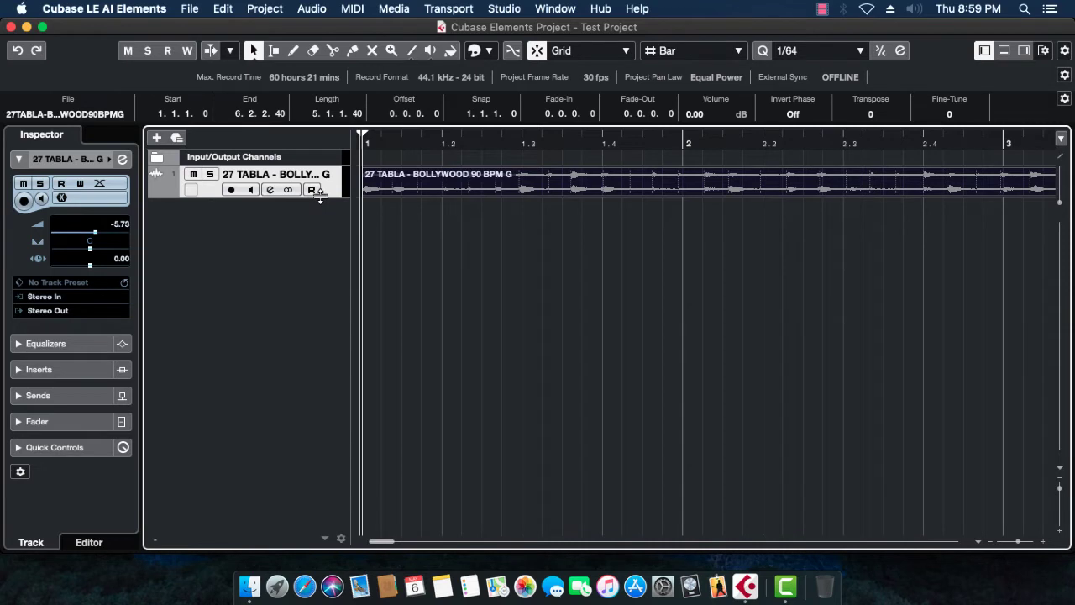
pyautogui.moveTo(319, 195); pyautogui.dragTo(317, 233)
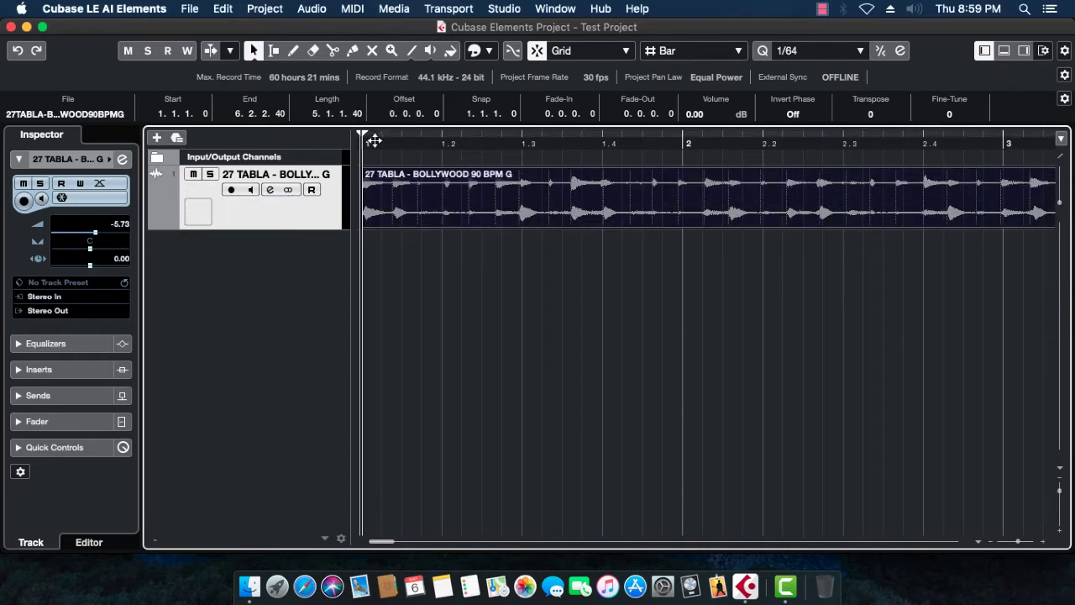
pyautogui.press('g')
pyautogui.press('g')
pyautogui.press('g')
pyautogui.press('g')
pyautogui.press('g')
pyautogui.press('g')
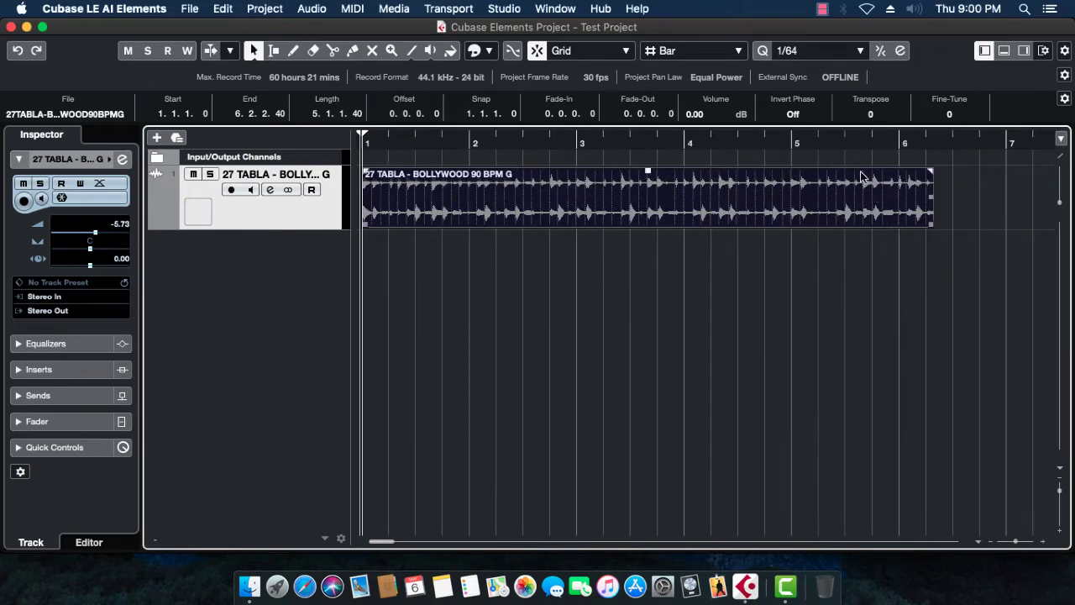
# Play the tabla loop from the project start at the current tempo, and stop playback.
pyautogui.moveTo(849, 142); pyautogui.dragTo(862, 201)
pyautogui.moveTo(945, 144); pyautogui.dragTo(403, 148)
pyautogui.press('g')
pyautogui.press('g')
pyautogui.press('g')
pyautogui.press('g')
pyautogui.press('.')
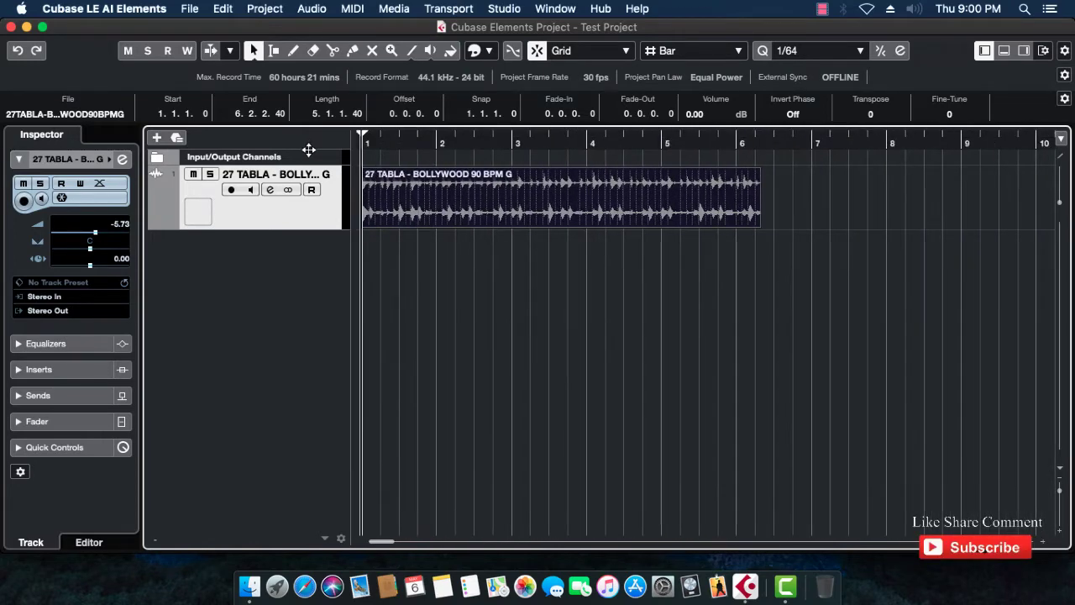
pyautogui.press('space')
pyautogui.press('h')
pyautogui.press('h')
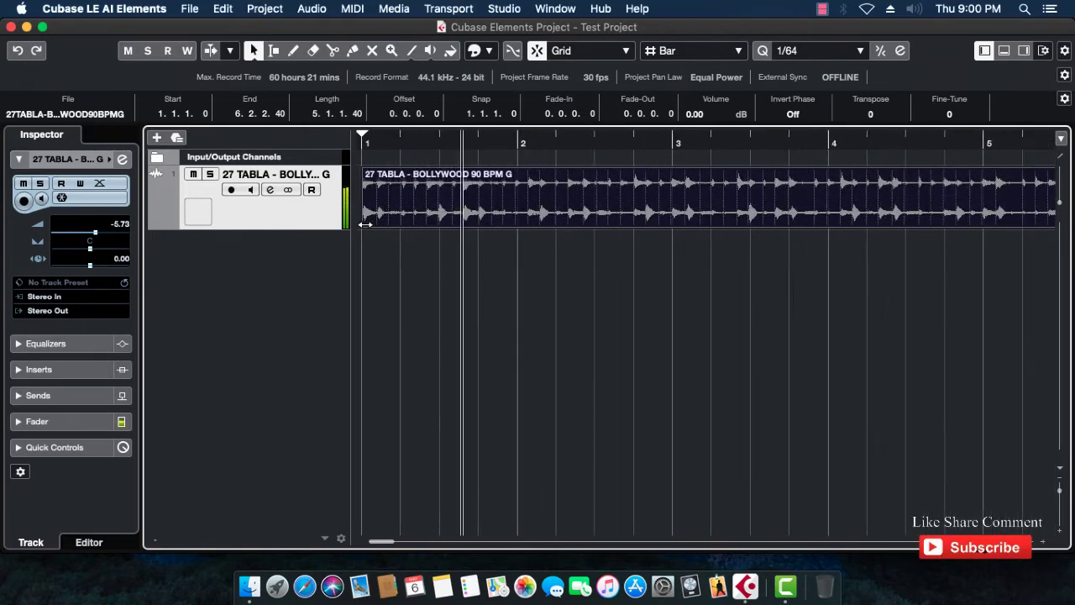
pyautogui.press('space')
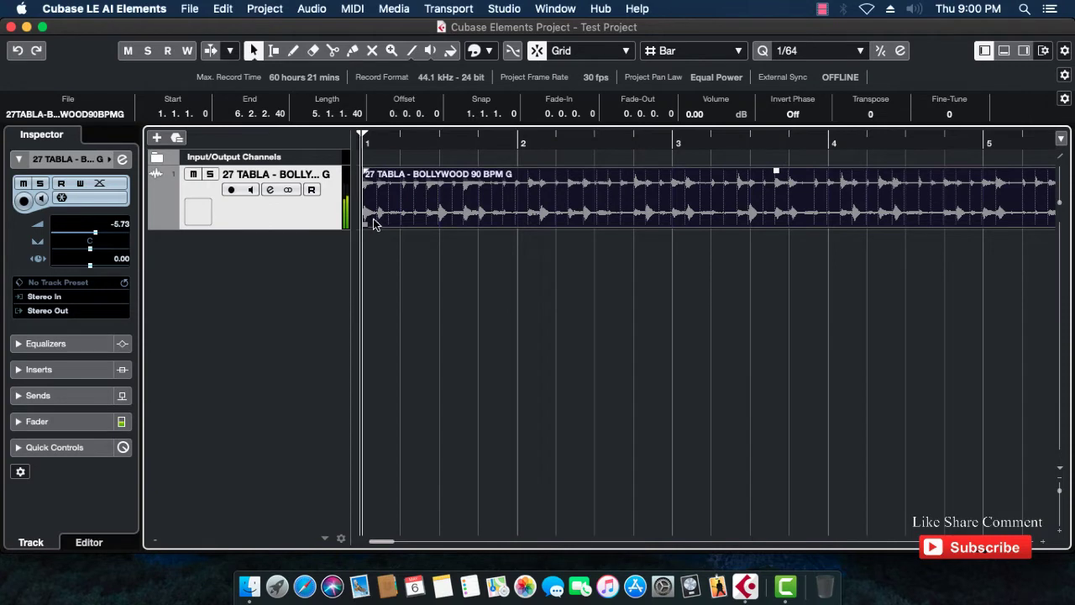
pyautogui.press('g')
pyautogui.press('g')
pyautogui.press('g')
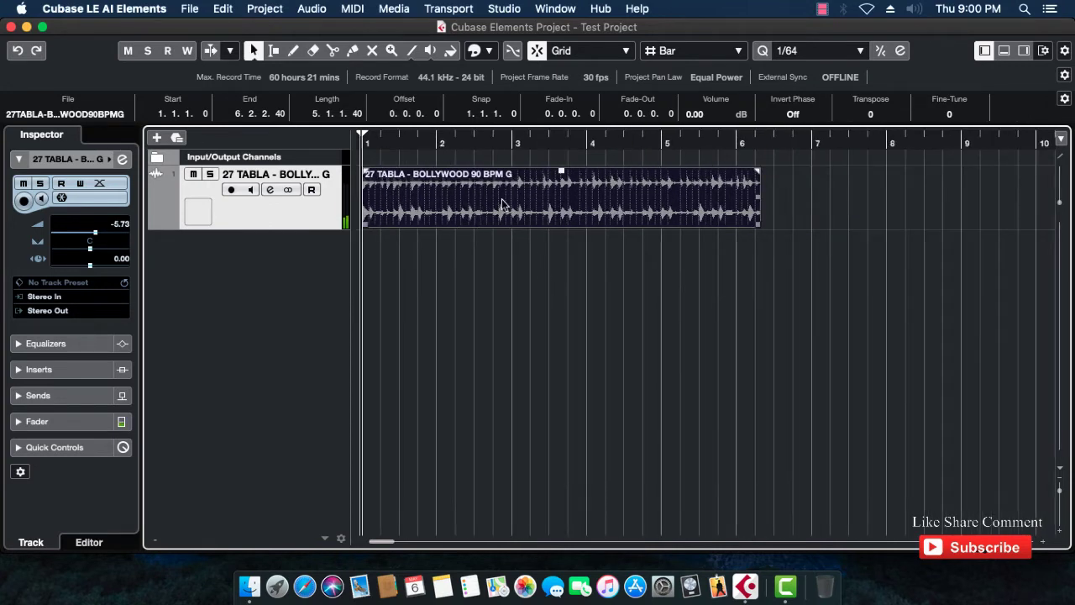
# Show the Transport panel and set the project tempo to 90 BPM.
pyautogui.click(709, 378)
pyautogui.press('F2')
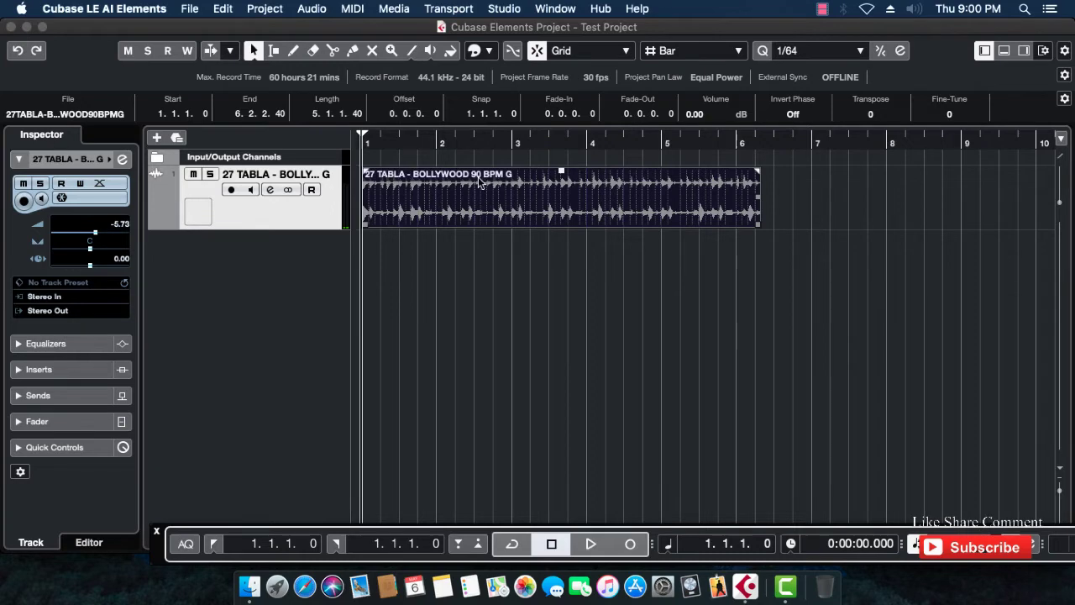
pyautogui.rightClick(984, 546)
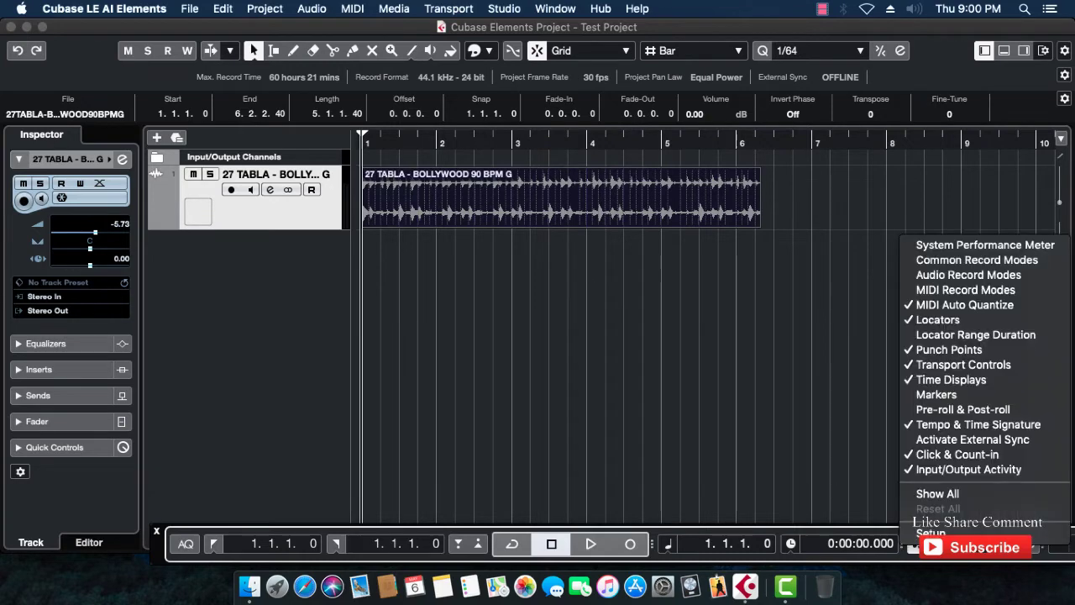
pyautogui.click(984, 545)
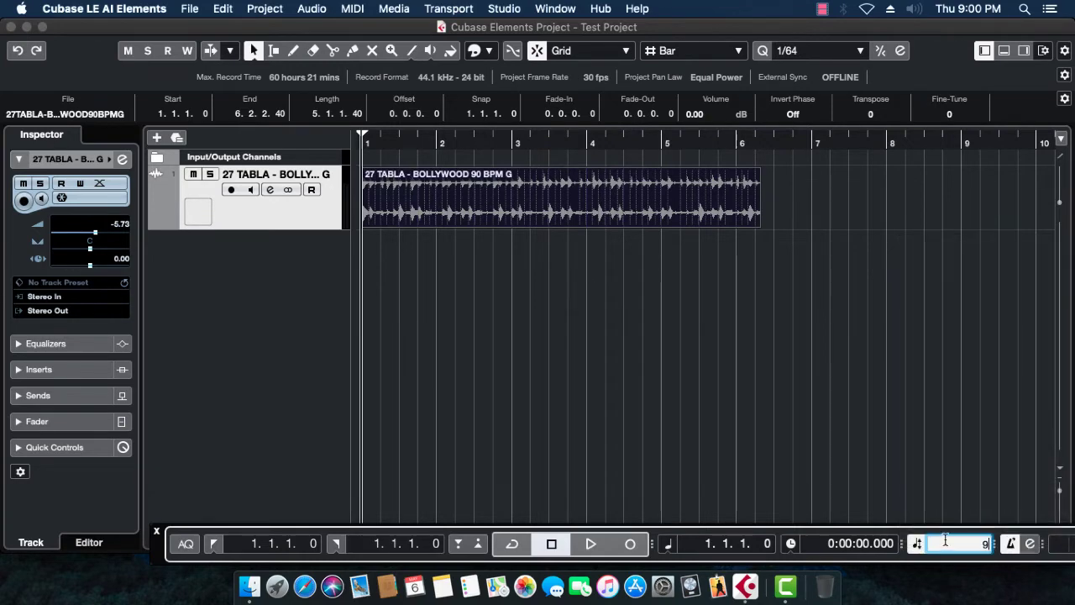
pyautogui.write('90')
pyautogui.press('Return')
pyautogui.click(837, 463)
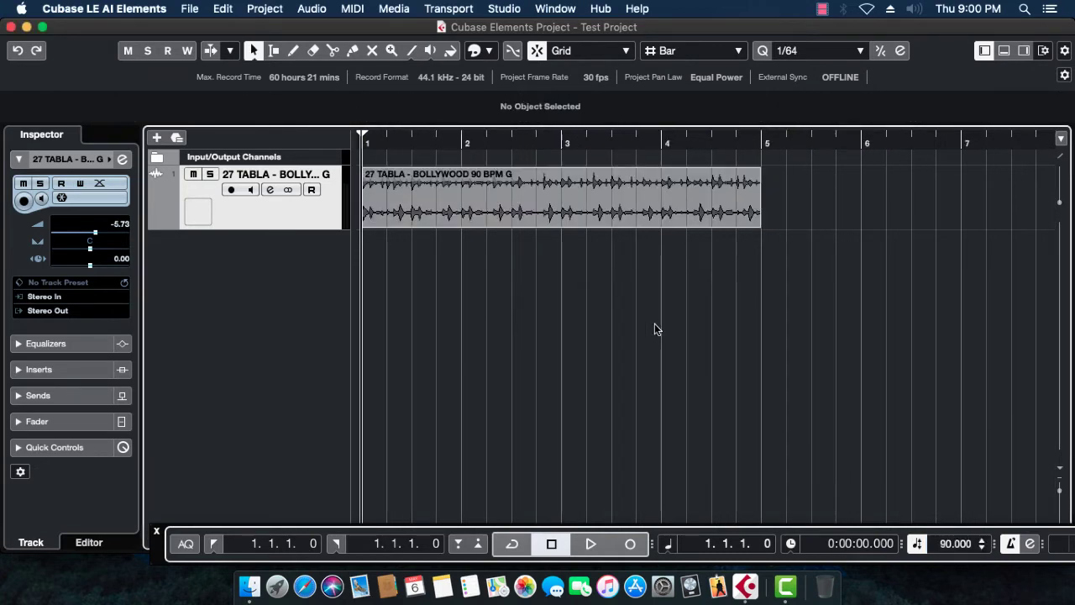
# Select the tabla event and play it back at the 90 BPM project tempo.
pyautogui.click(620, 206)
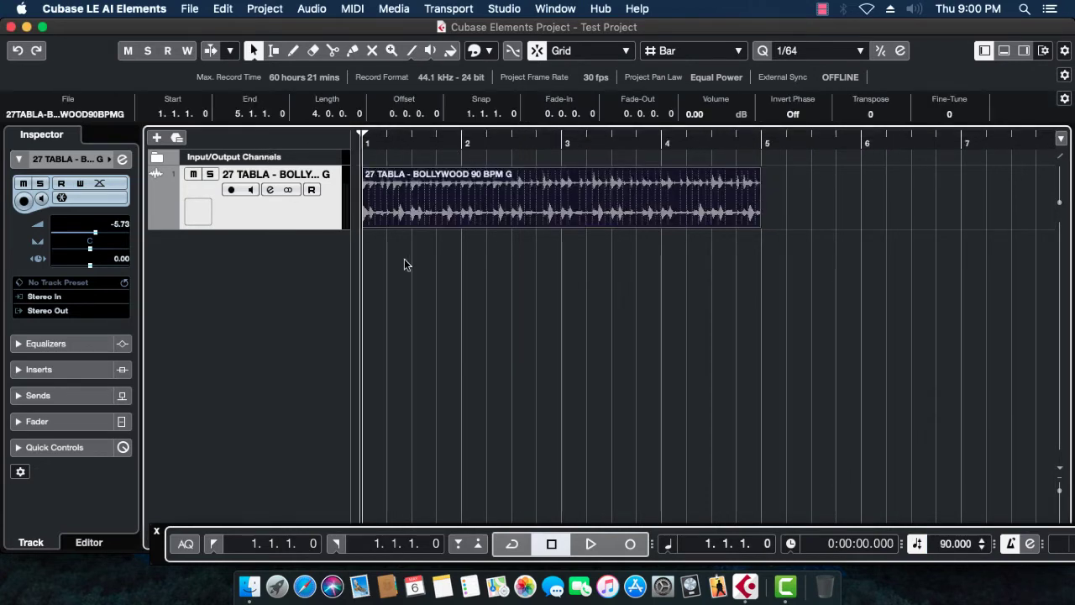
pyautogui.press('space')
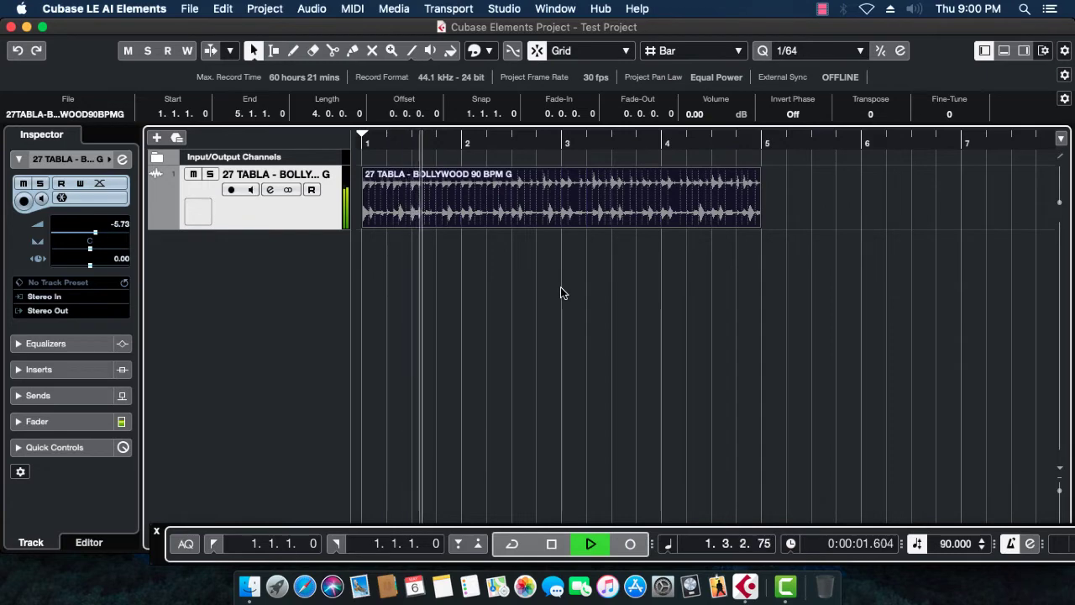
pyautogui.press('space')
# Shift the project window to reach the event info line's far end, set the tabla event to Musical Mode, and restore the window.
pyautogui.moveTo(734, 29); pyautogui.dragTo(584, 27)
pyautogui.moveTo(925, 121); pyautogui.dragTo(1012, 121)
pyautogui.doubleClick(786, 28)
pyautogui.moveTo(807, 29); pyautogui.dragTo(865, 28)
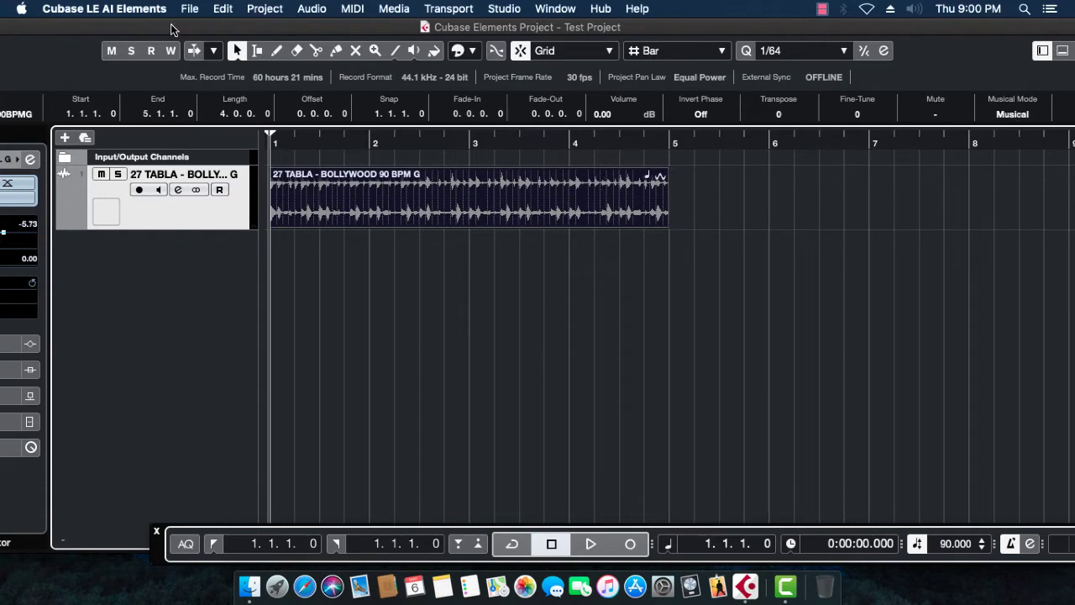
pyautogui.doubleClick(240, 28)
pyautogui.click(31, 27)
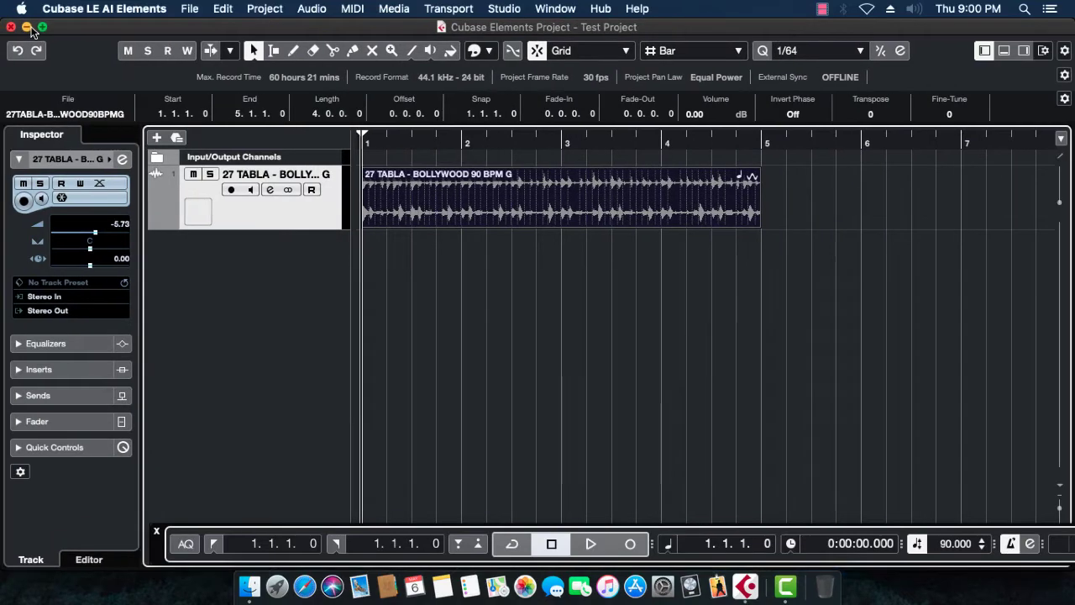
# Play the tabla loop briefly with Musical Mode enabled at 90 BPM.
pyautogui.press('g')
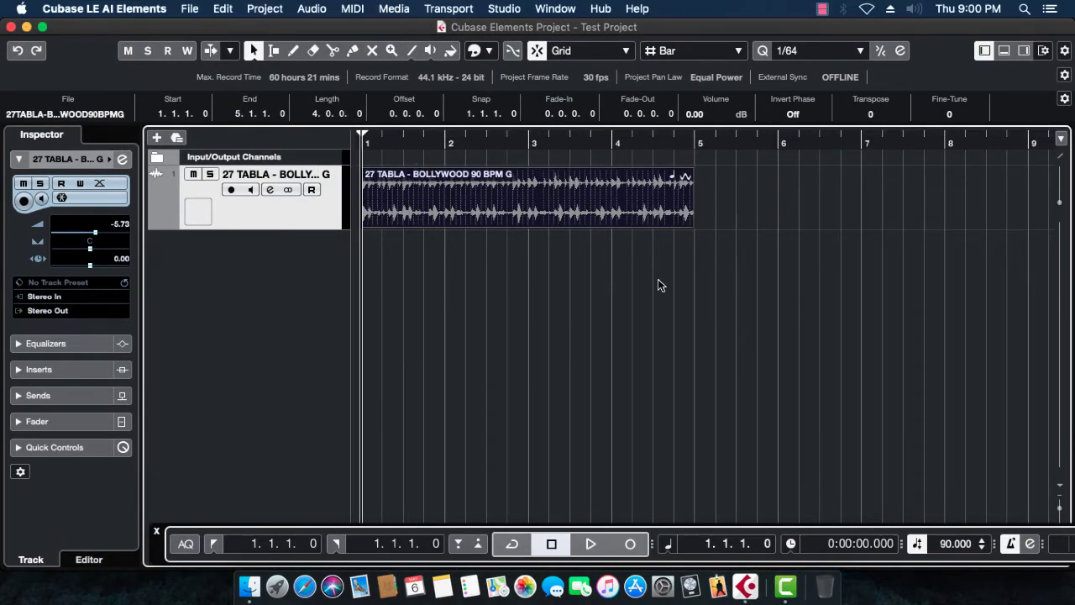
pyautogui.press('space')
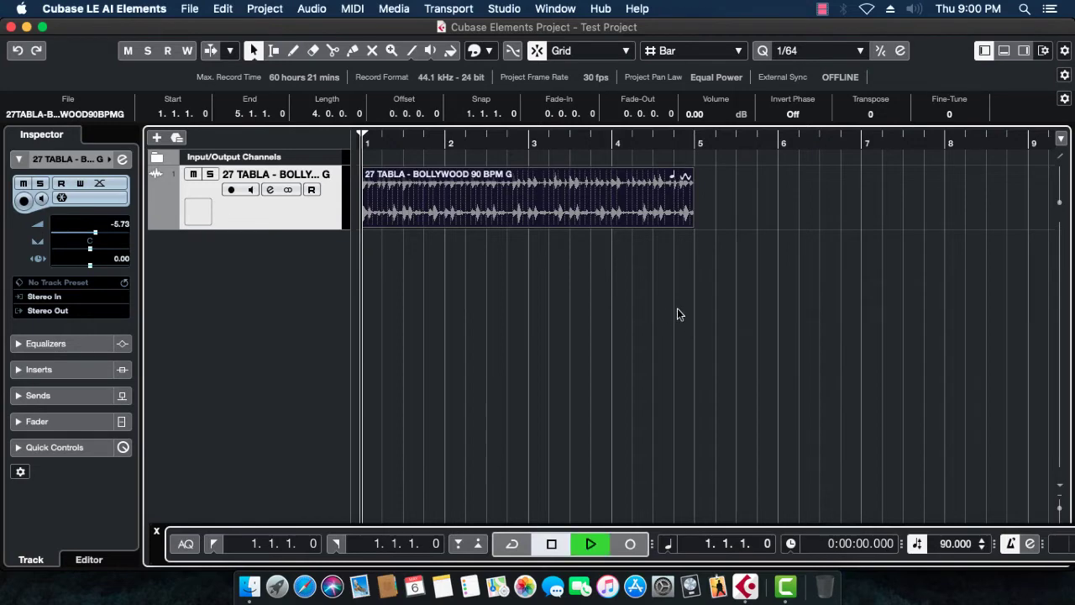
pyautogui.press('space')
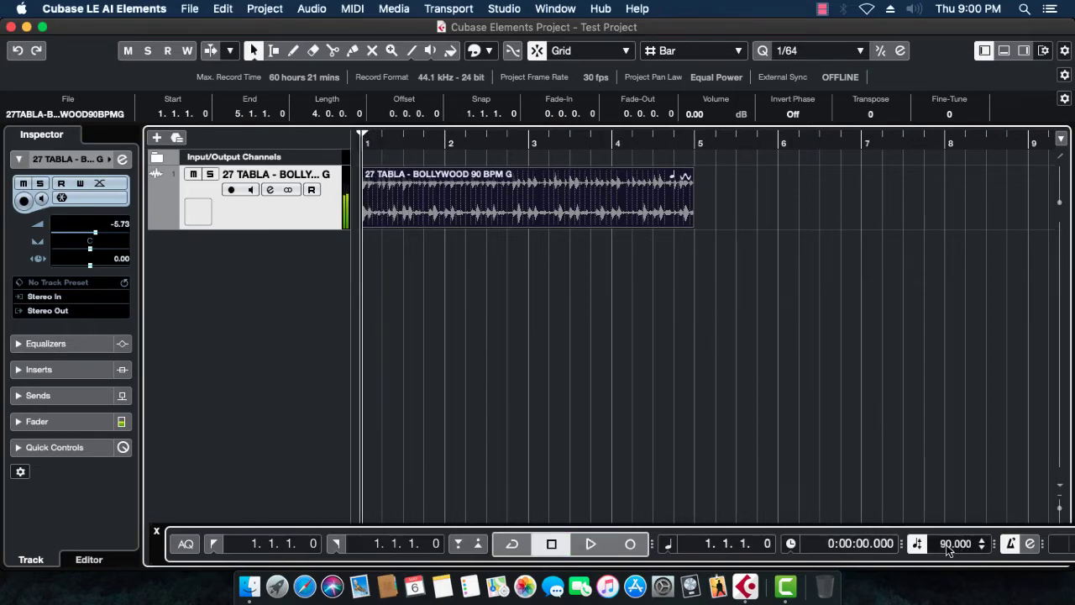
# Raise the project tempo to 110 BPM and play the tabla loop at that tempo.
pyautogui.scroll(10, 946, 544)
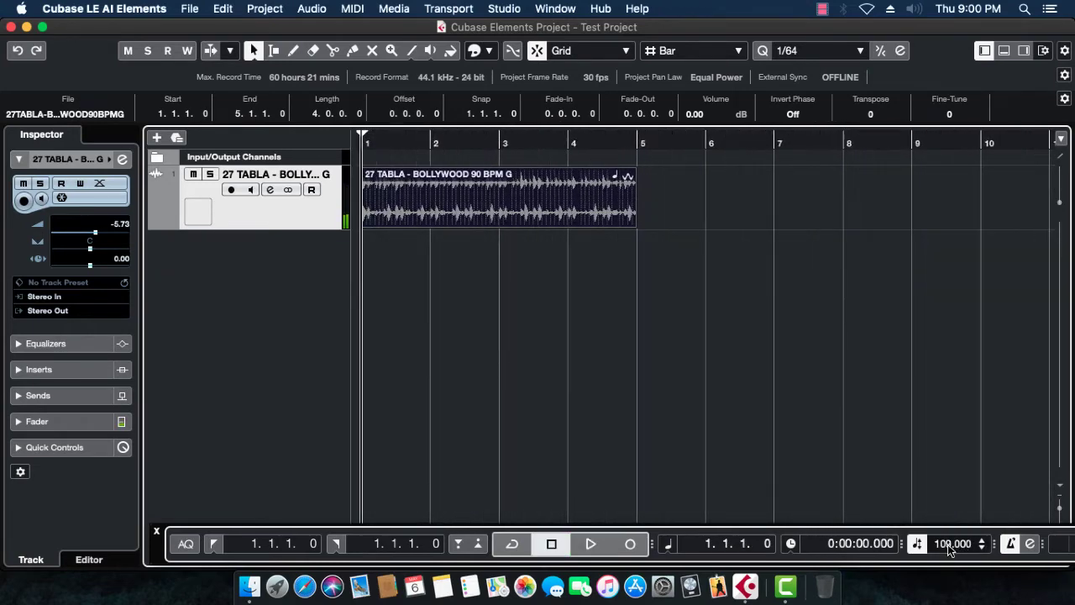
pyautogui.scroll(2, 947, 544)
pyautogui.scroll(-2, 947, 545)
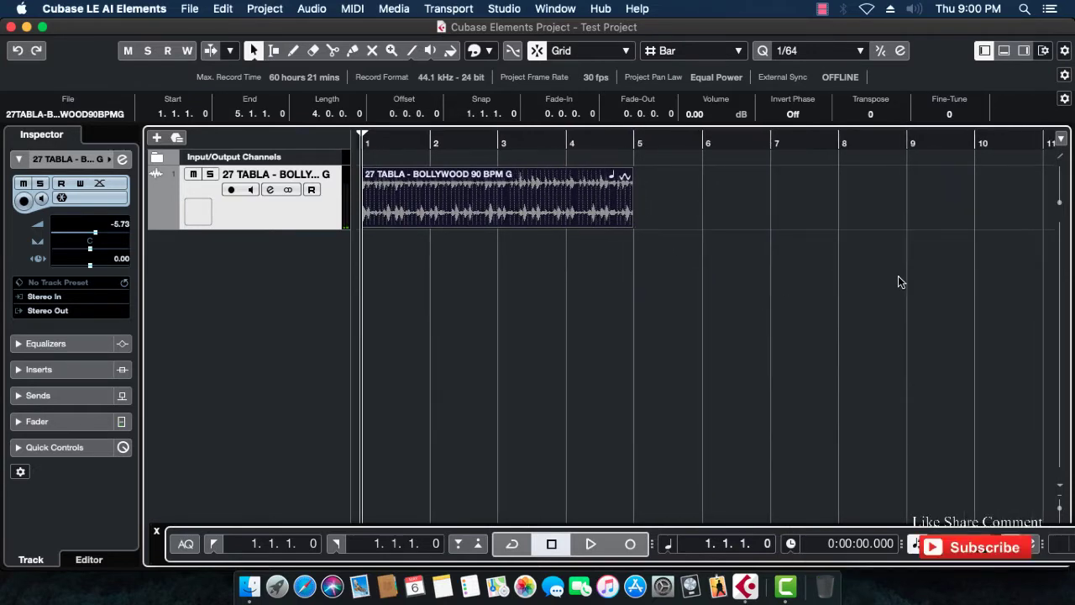
pyautogui.press('space')
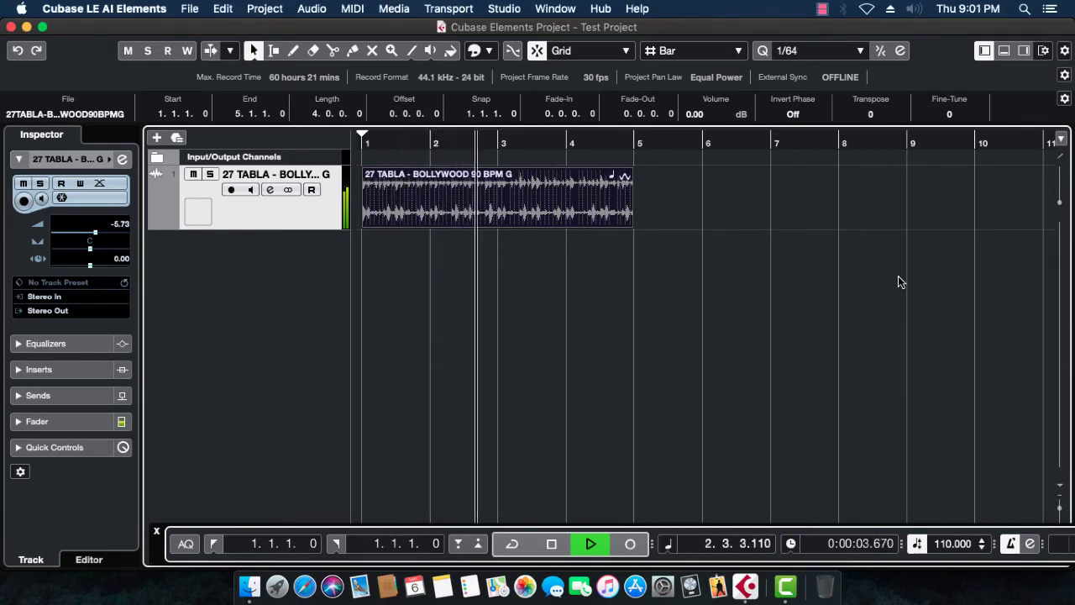
# Raise the project tempo to 120 BPM and play the tabla loop at that tempo.
pyautogui.press('space')
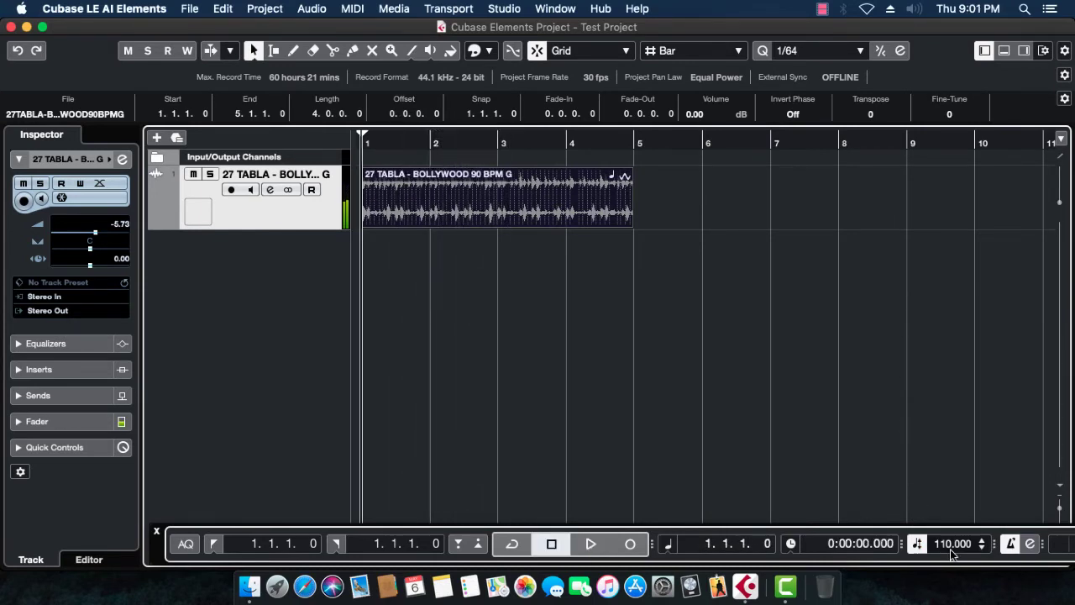
pyautogui.scroll(10, 950, 548)
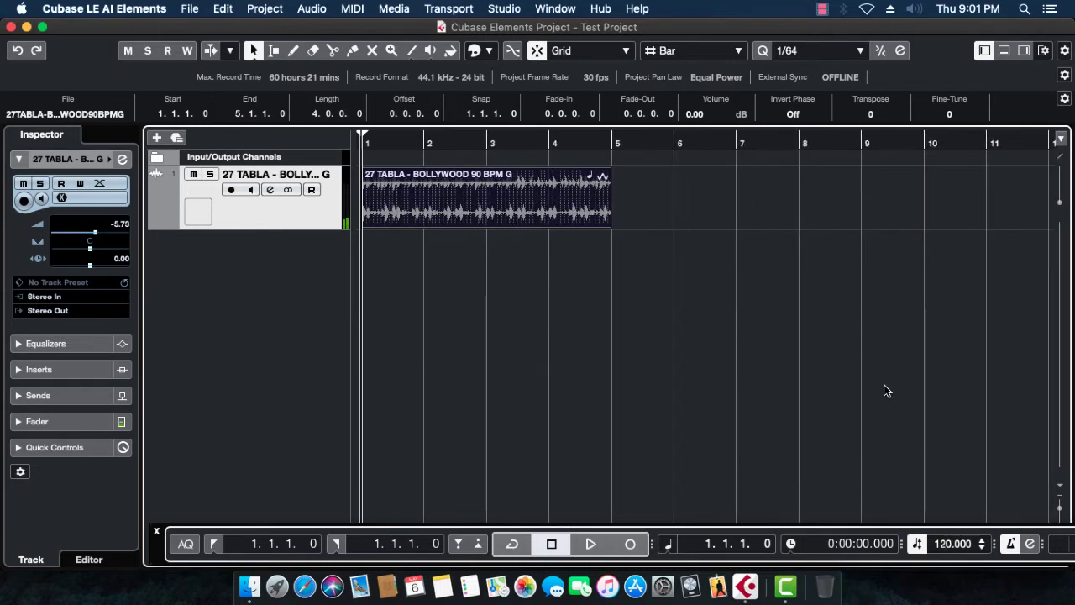
pyautogui.press('space')
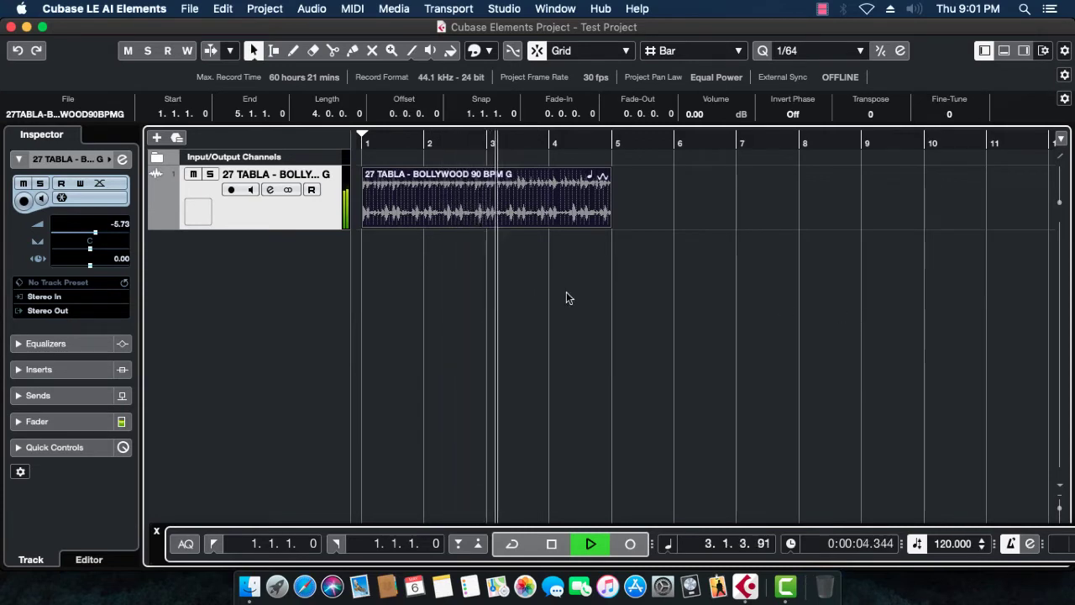
pyautogui.press('space')
# Raise the tabla track's volume to -1.17 and play the loop briefly.
pyautogui.moveTo(102, 234); pyautogui.dragTo(106, 235)
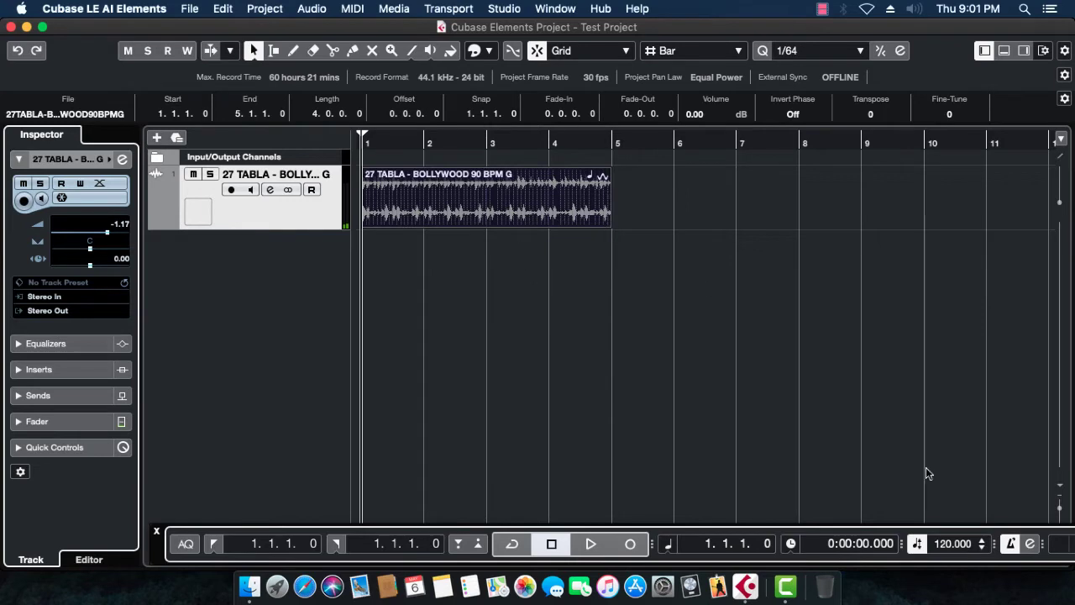
pyautogui.press('space')
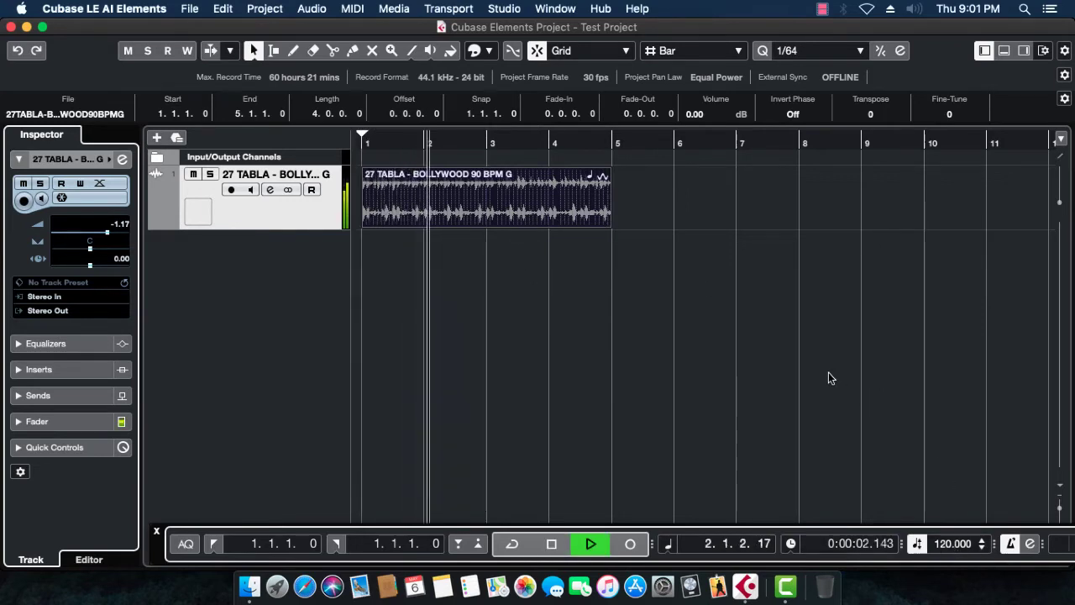
pyautogui.press('space')
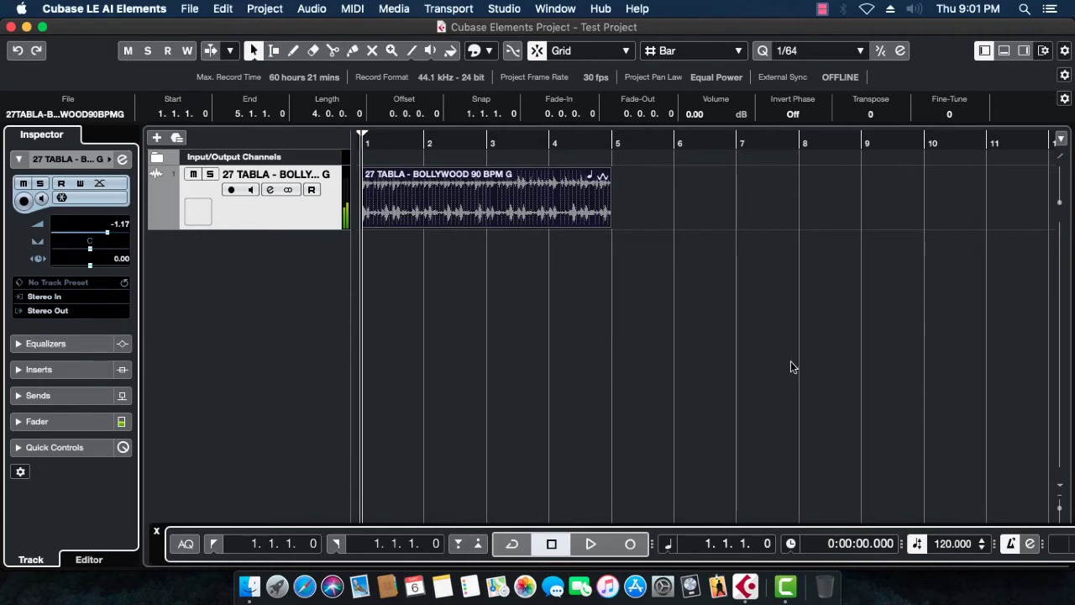
# Bring back the media browser and look through the instrument libraries in the Loops & Samples collection.
pyautogui.click(1024, 50)
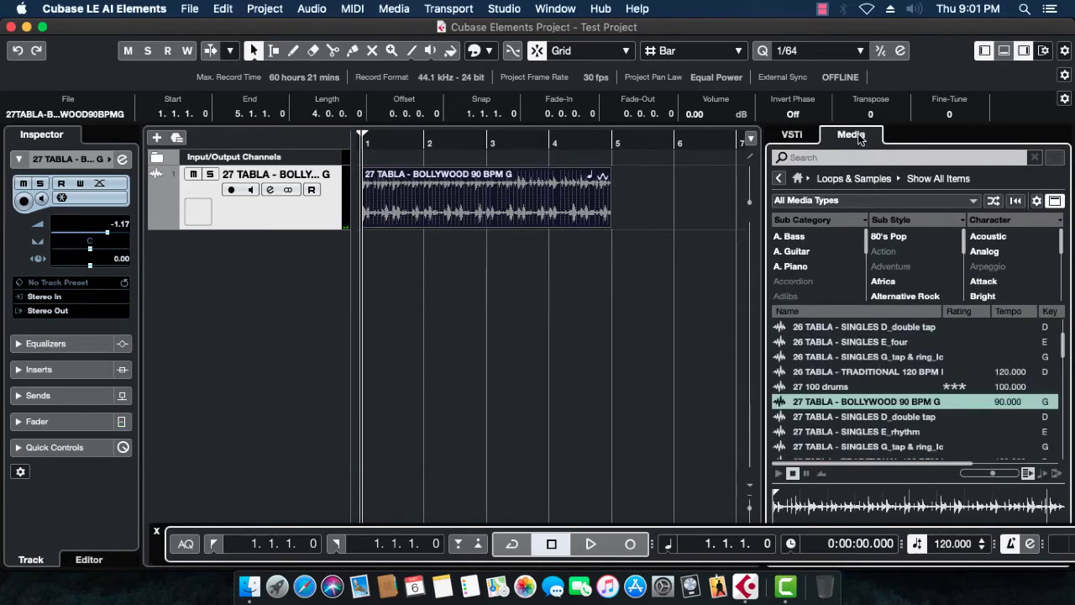
pyautogui.click(797, 179)
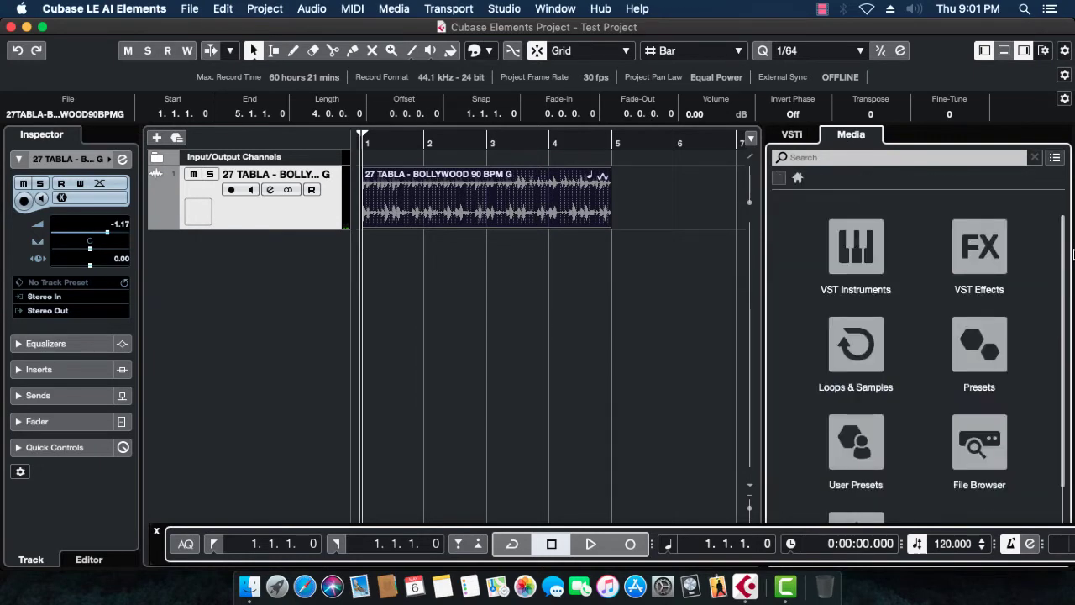
pyautogui.click(856, 344)
pyautogui.scroll(-15, 999, 403)
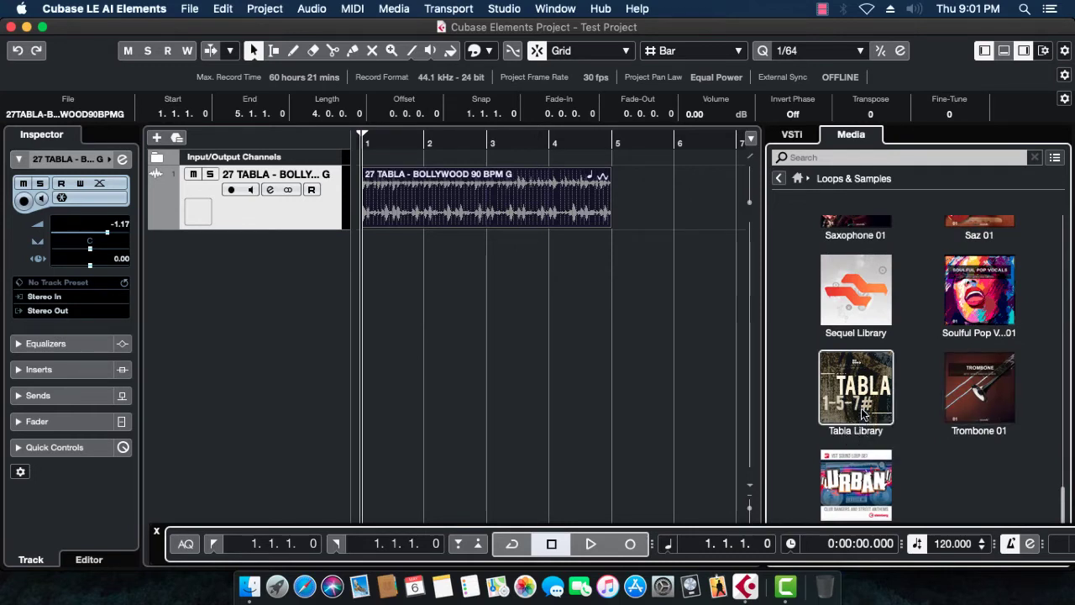
pyautogui.scroll(5, 1062, 500)
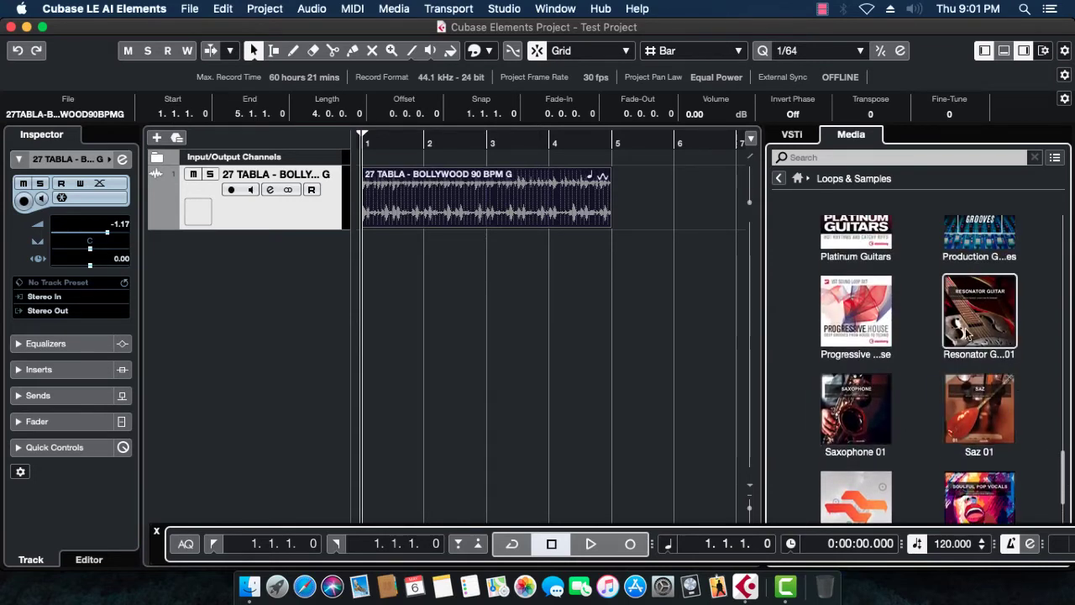
pyautogui.scroll(1, 966, 436)
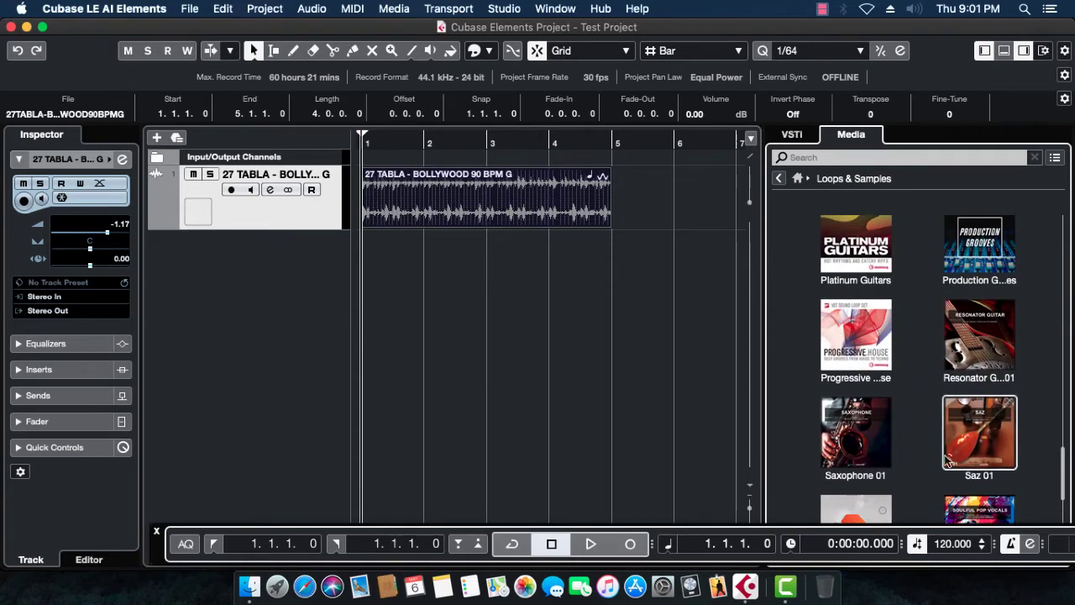
# Preview the first three loops of the Saxophone 01 library, and return to the Loops & Samples overview.
pyautogui.click(856, 425)
pyautogui.click(864, 328)
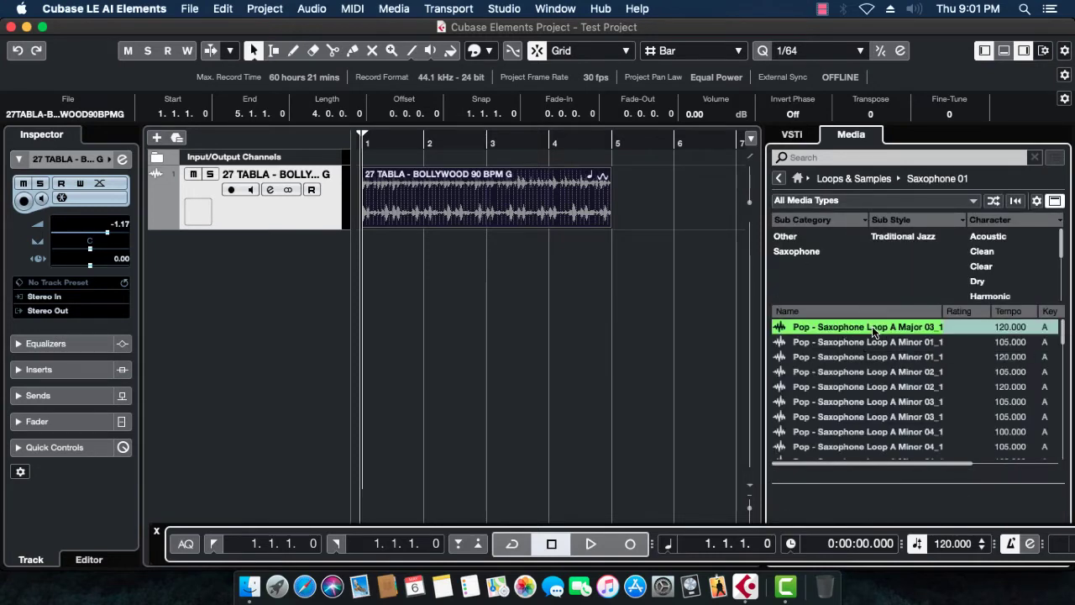
pyautogui.click(865, 343)
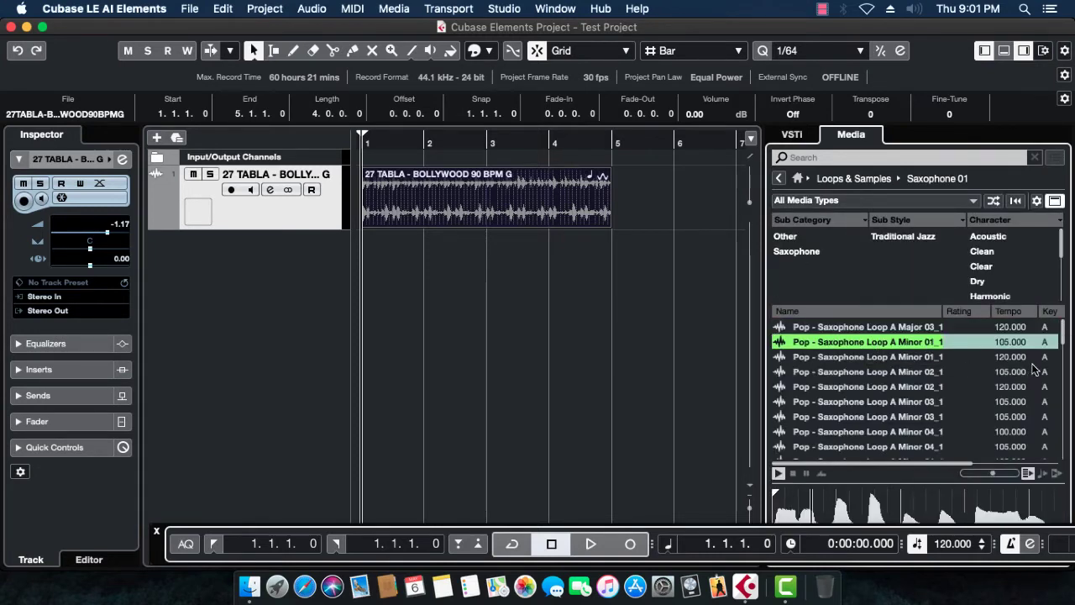
pyautogui.click(932, 357)
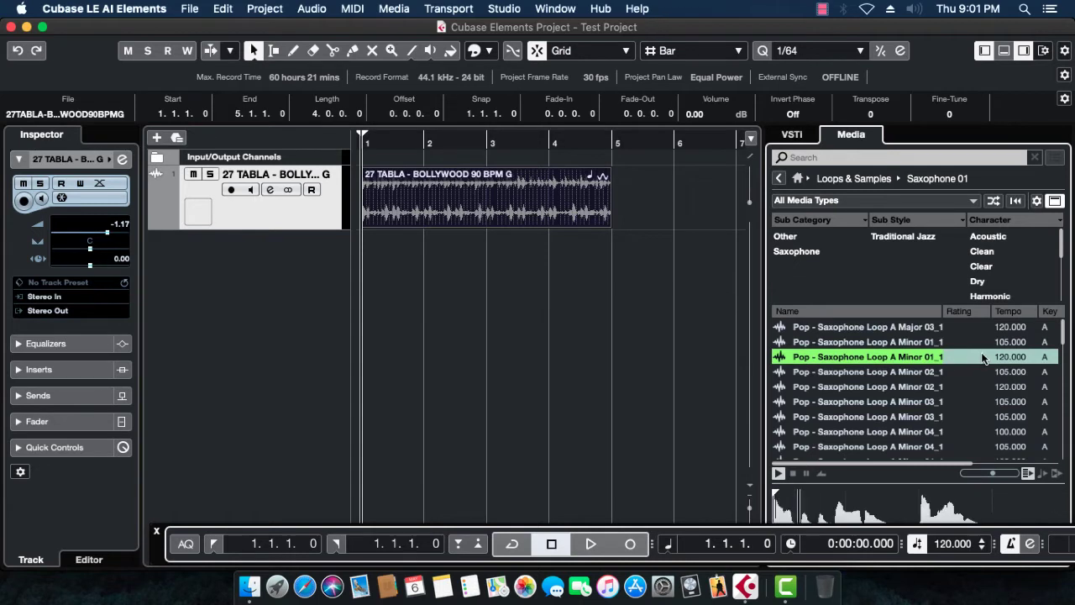
pyautogui.click(779, 179)
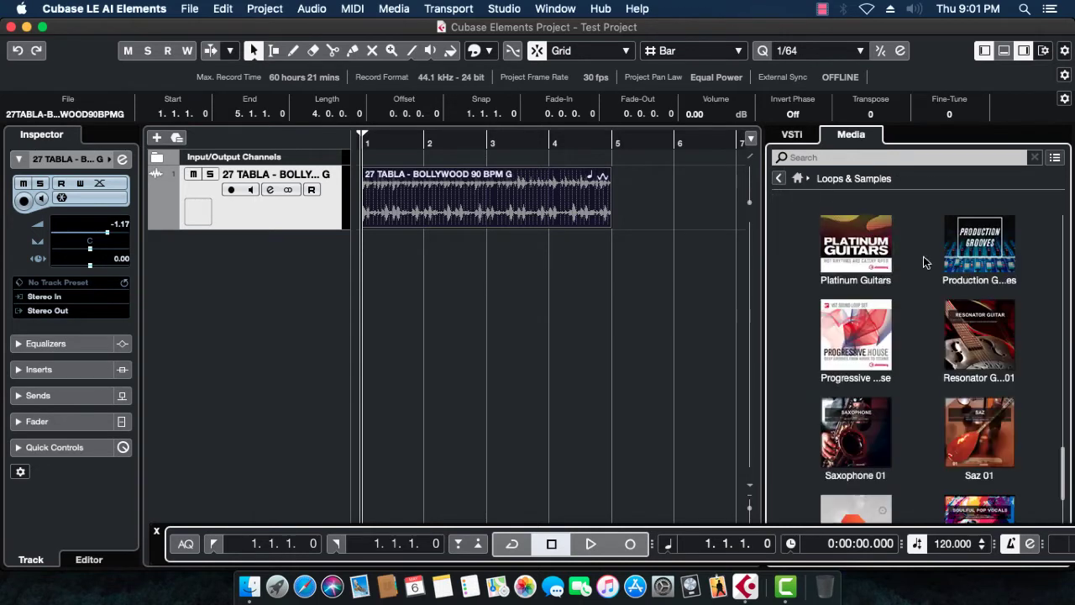
# Open the Mandolin 01 library and preview the Country mandolin loops A Major 05, 06, 08 and 09.
pyautogui.moveTo(1063, 460); pyautogui.dragTo(1061, 388)
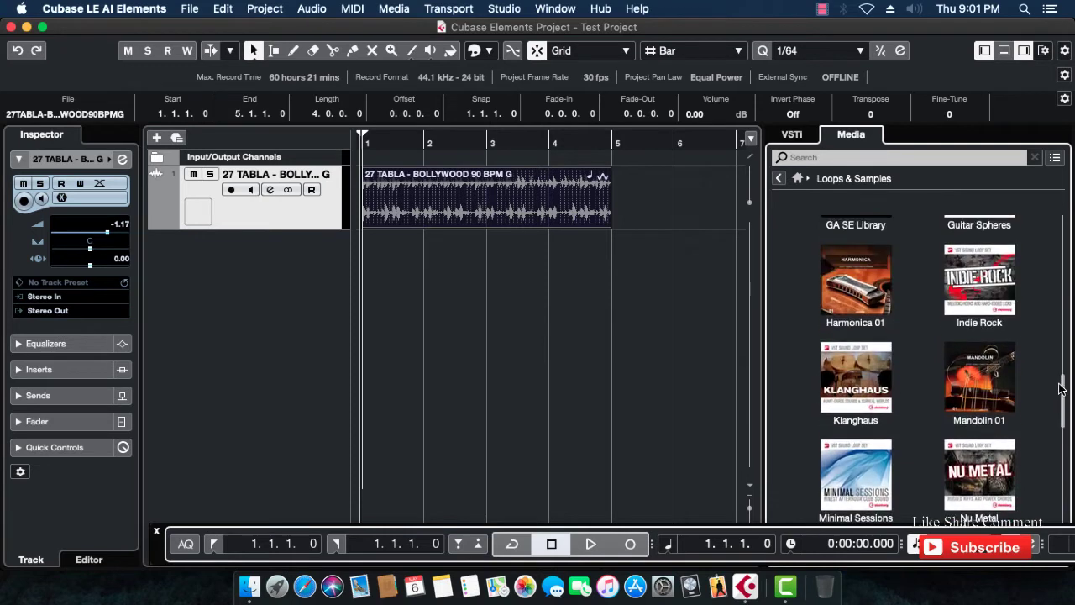
pyautogui.click(973, 377)
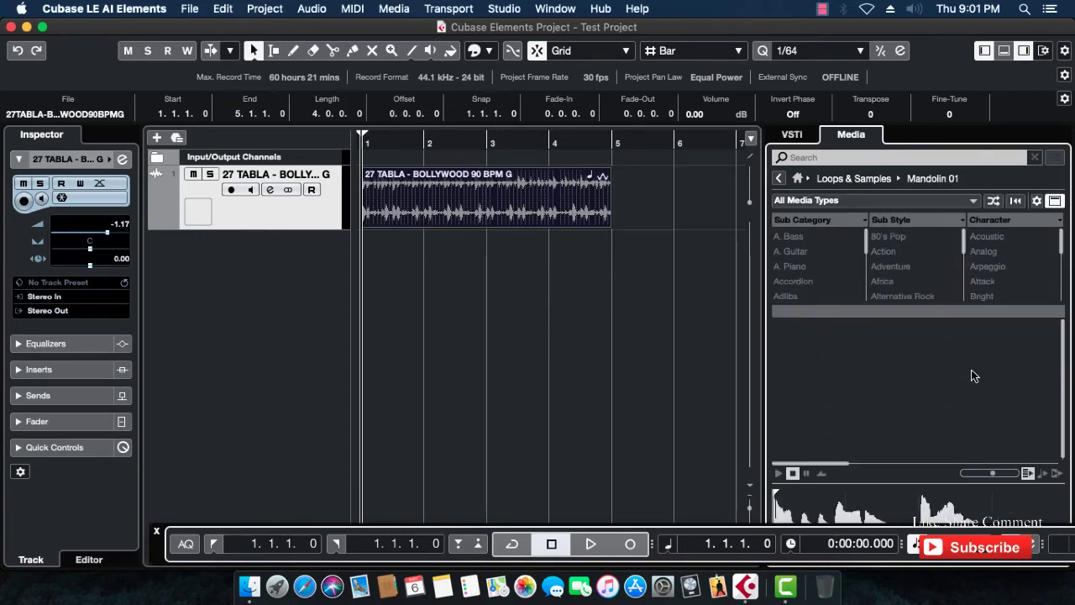
pyautogui.click(850, 330)
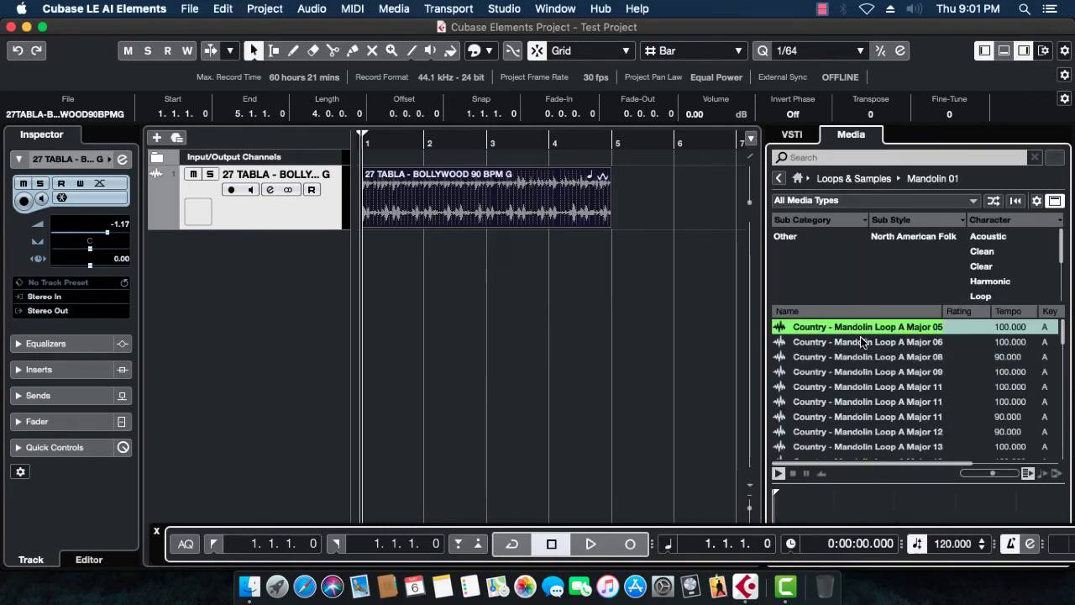
pyautogui.click(863, 343)
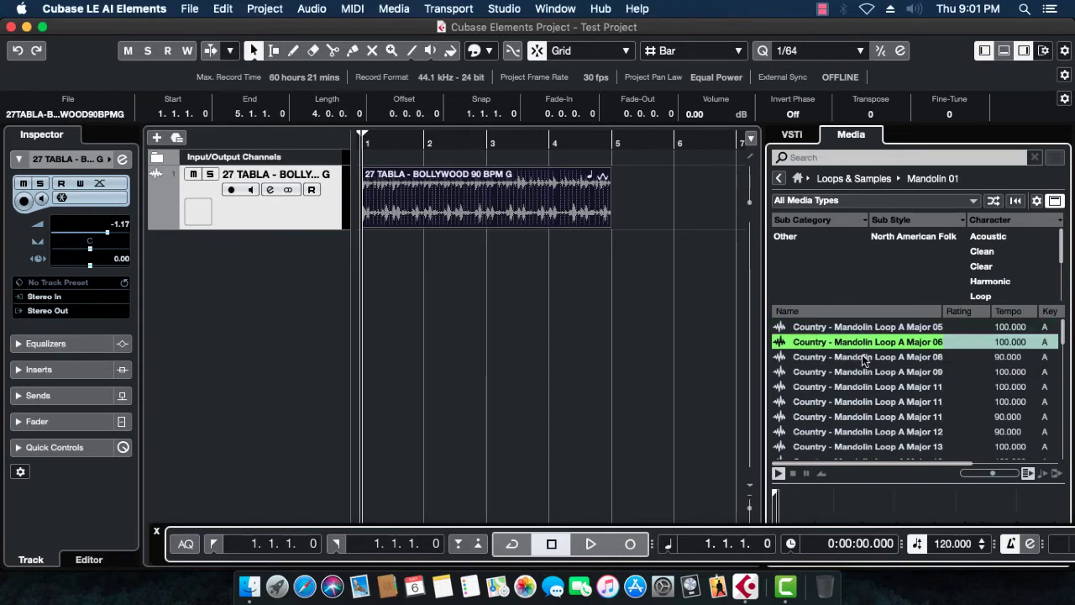
pyautogui.click(865, 356)
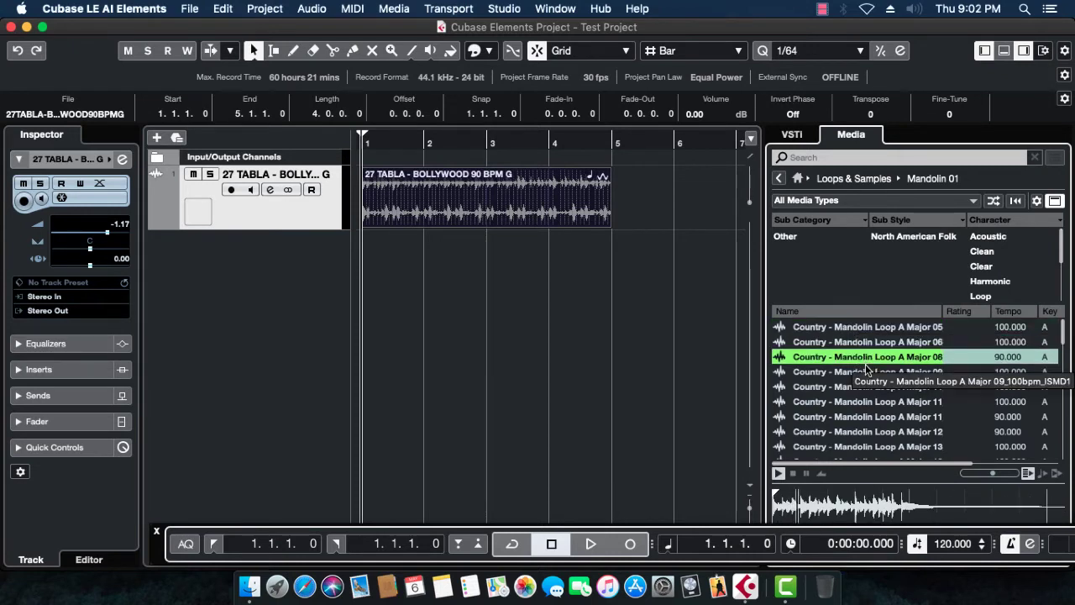
pyautogui.click(863, 372)
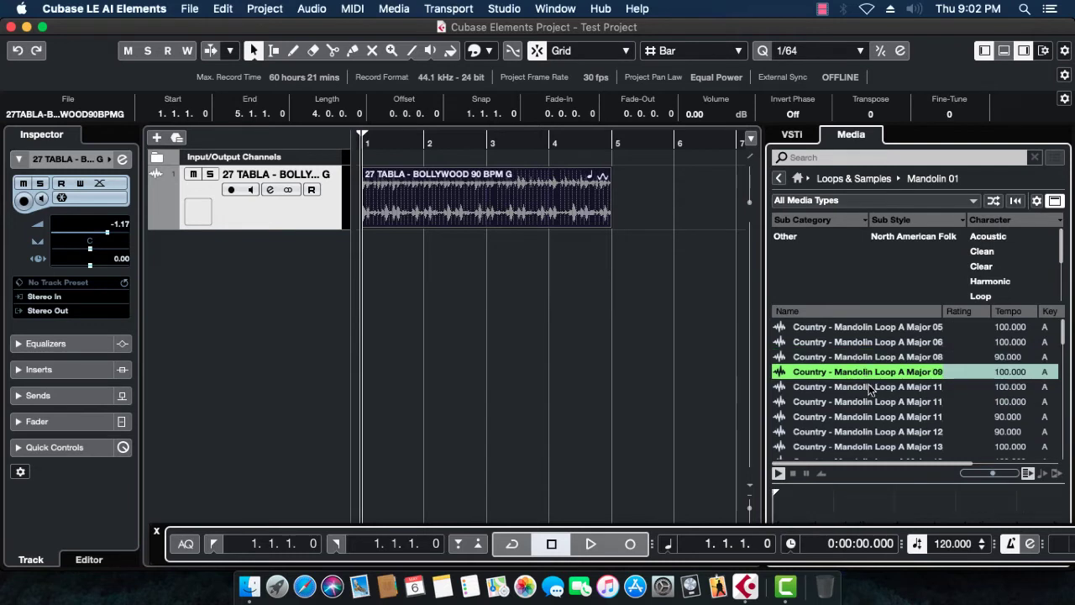
# Add the 120 BPM Country - Mandolin Loop A Minor 08 on a new track below the tabla, starting at bar 1.
pyautogui.scroll(-3, 895, 403)
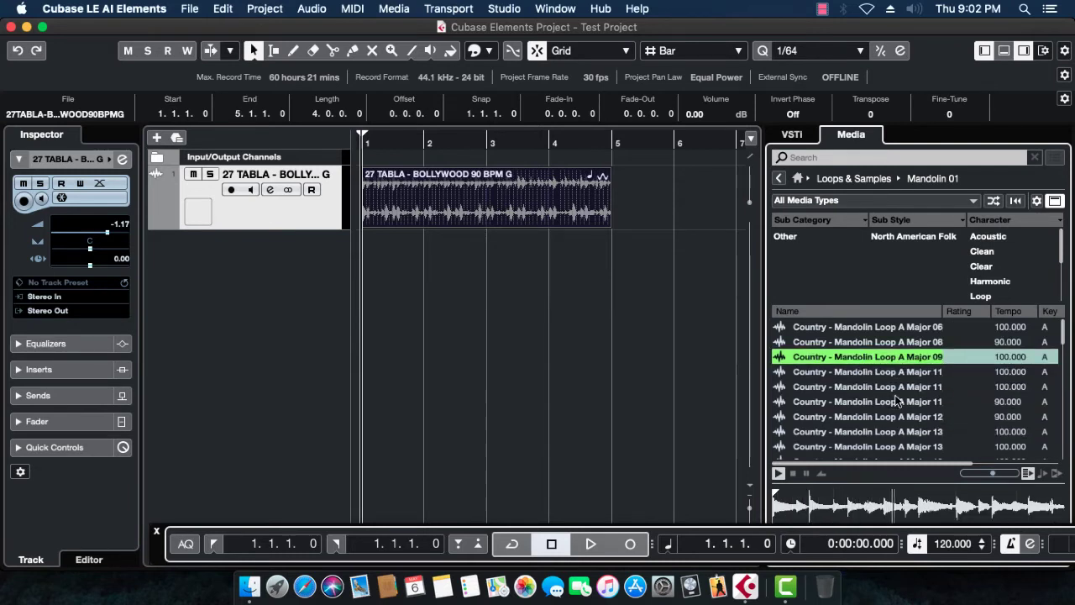
pyautogui.scroll(-8, 895, 404)
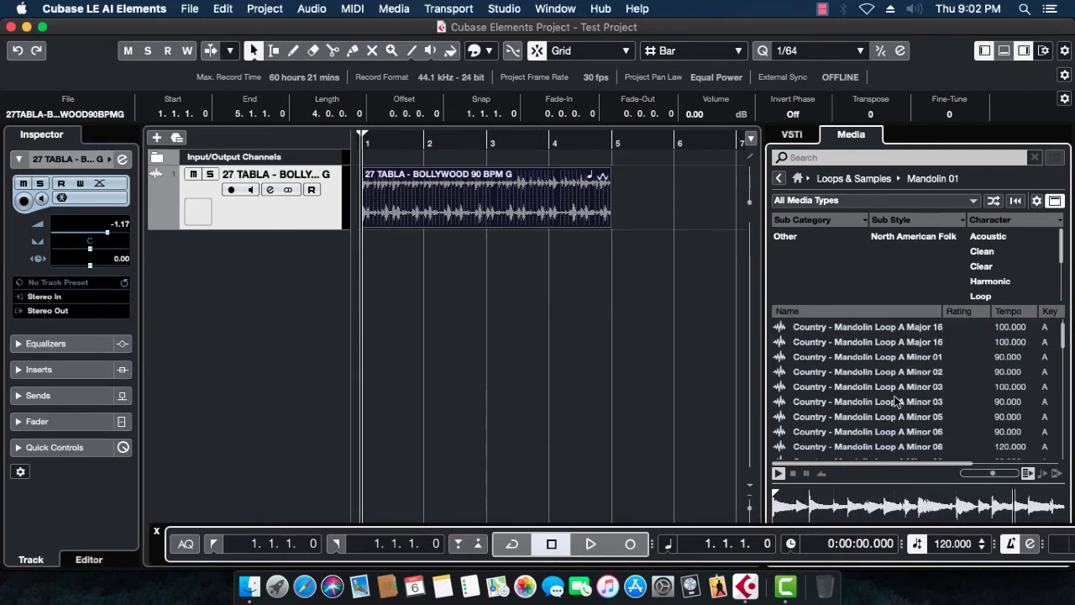
pyautogui.click(892, 432)
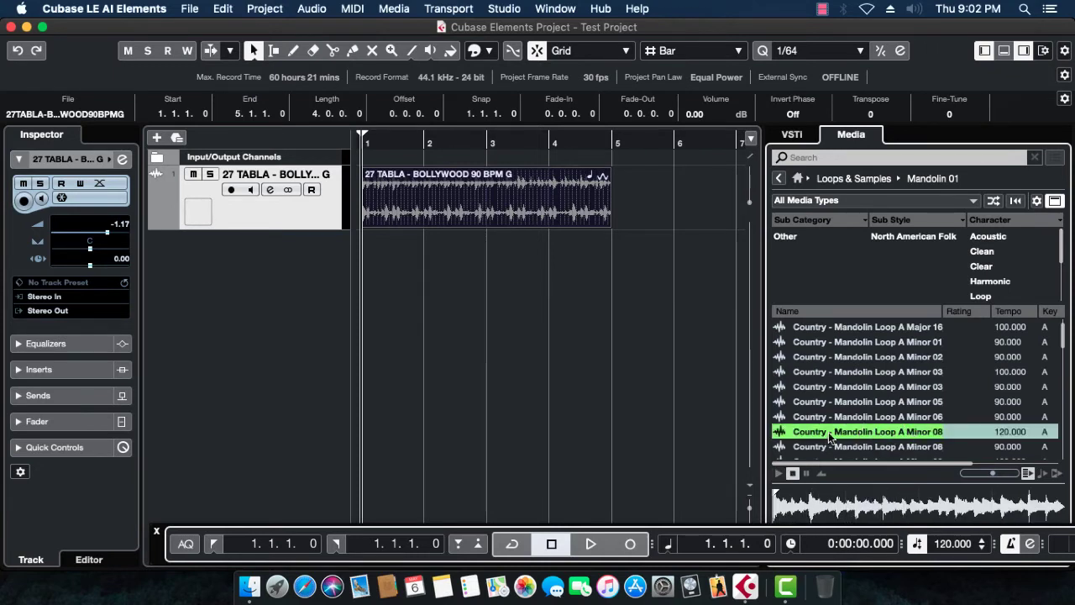
pyautogui.moveTo(831, 437); pyautogui.dragTo(366, 262)
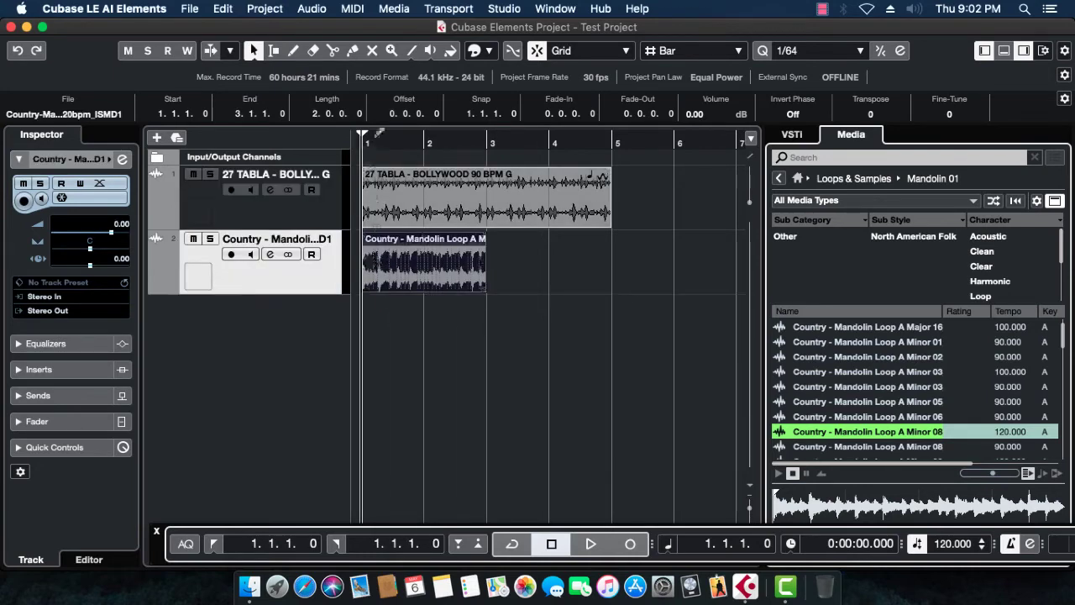
# Play the tabla and mandolin loops together briefly from bar 1.
pyautogui.press('space')
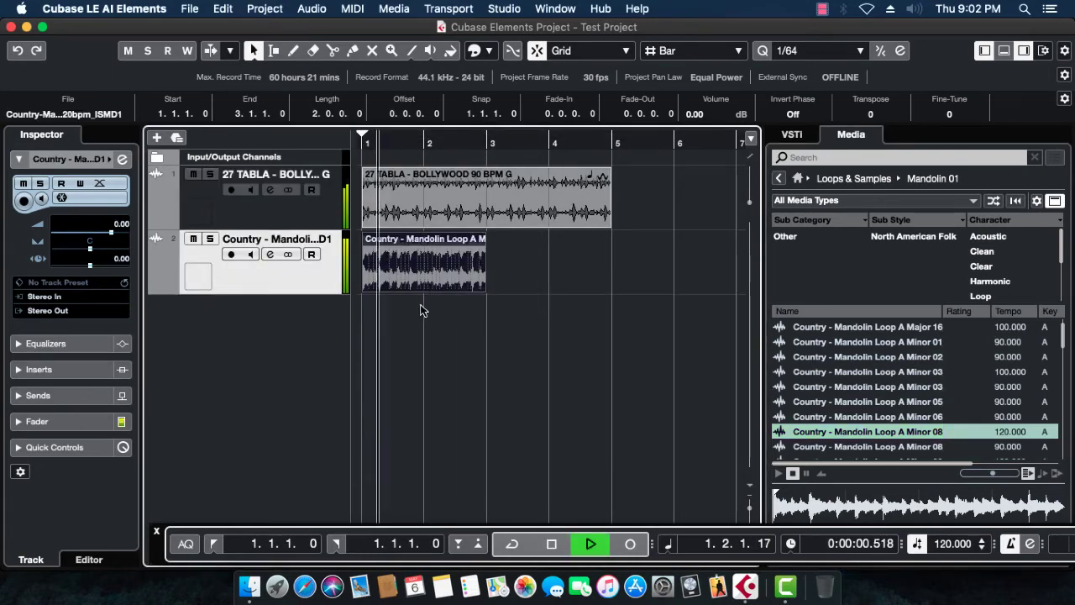
pyautogui.press('h')
pyautogui.press('h')
pyautogui.press('h')
pyautogui.press('h')
pyautogui.press('h')
pyautogui.press('space')
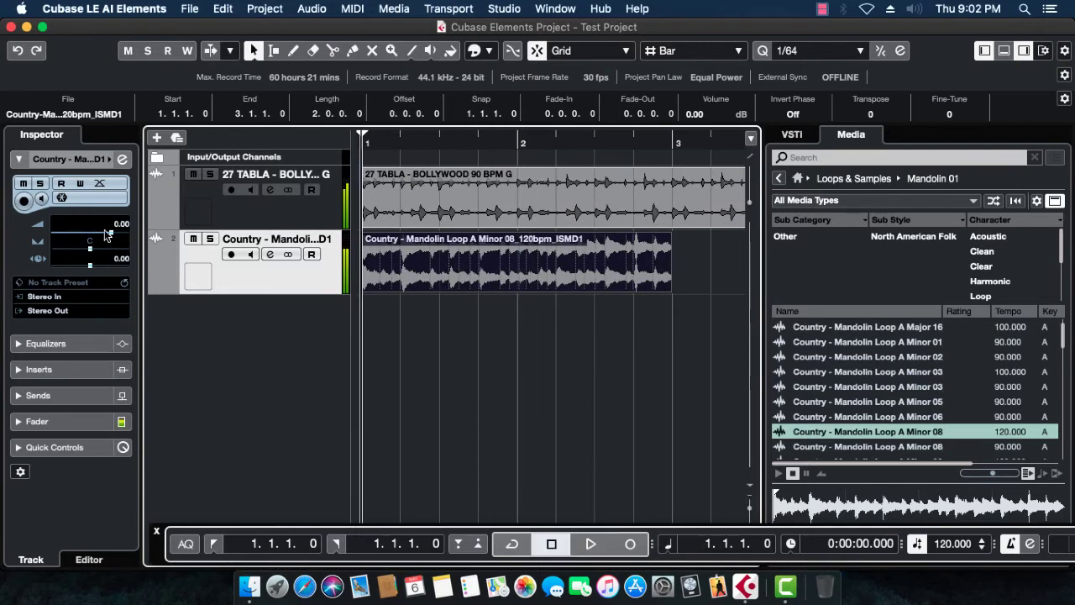
# Lower the mandolin track's volume to -9.45 while playing it together with the tabla loop.
pyautogui.moveTo(110, 232); pyautogui.dragTo(90, 238)
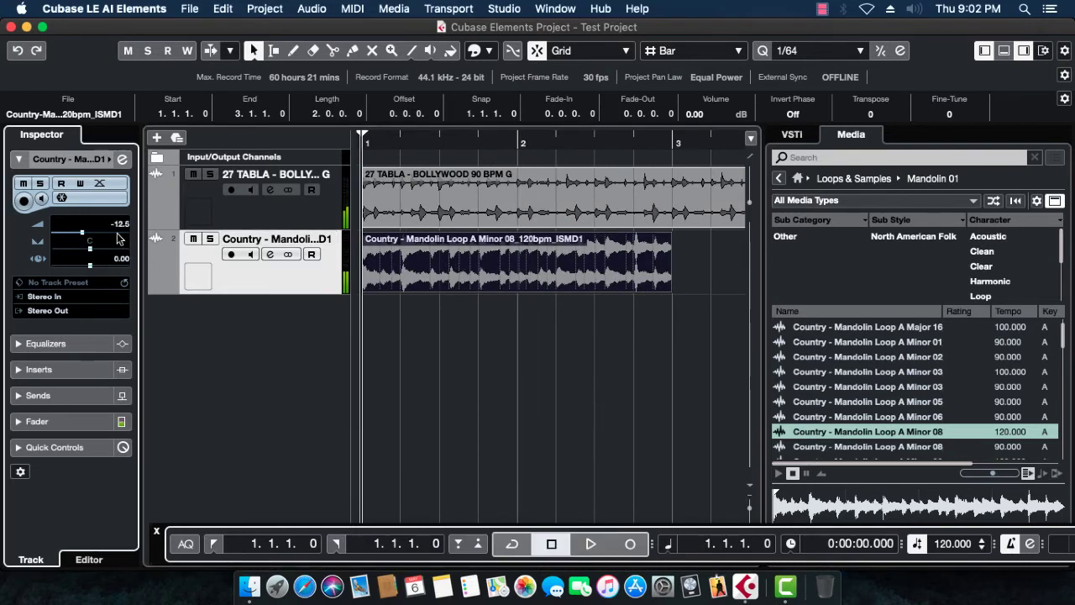
pyautogui.press('space')
pyautogui.moveTo(81, 234); pyautogui.dragTo(86, 236)
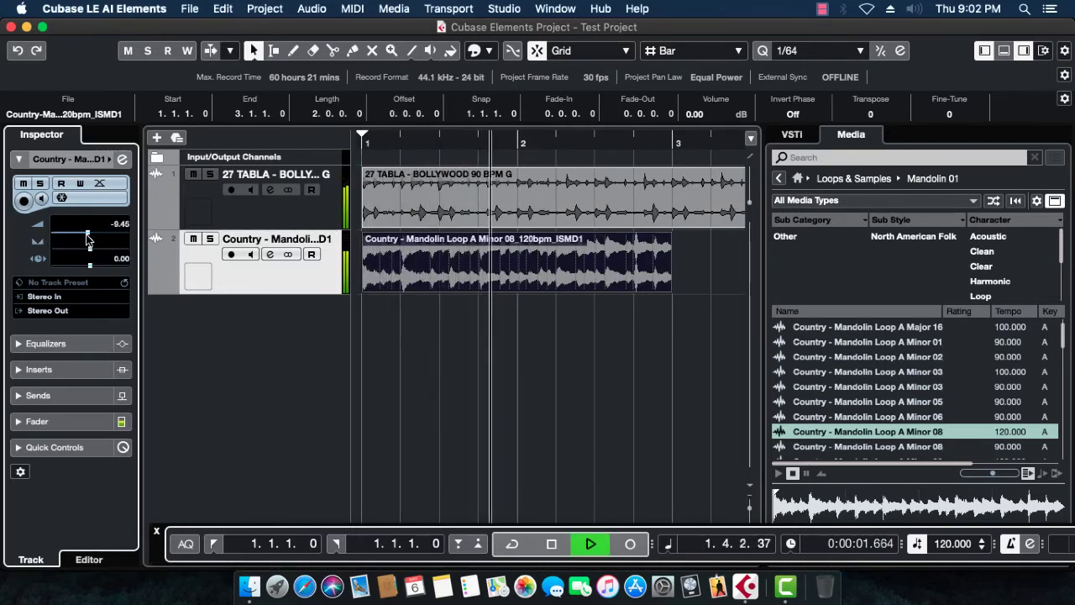
pyautogui.press('g')
pyautogui.press('g')
pyautogui.press('g')
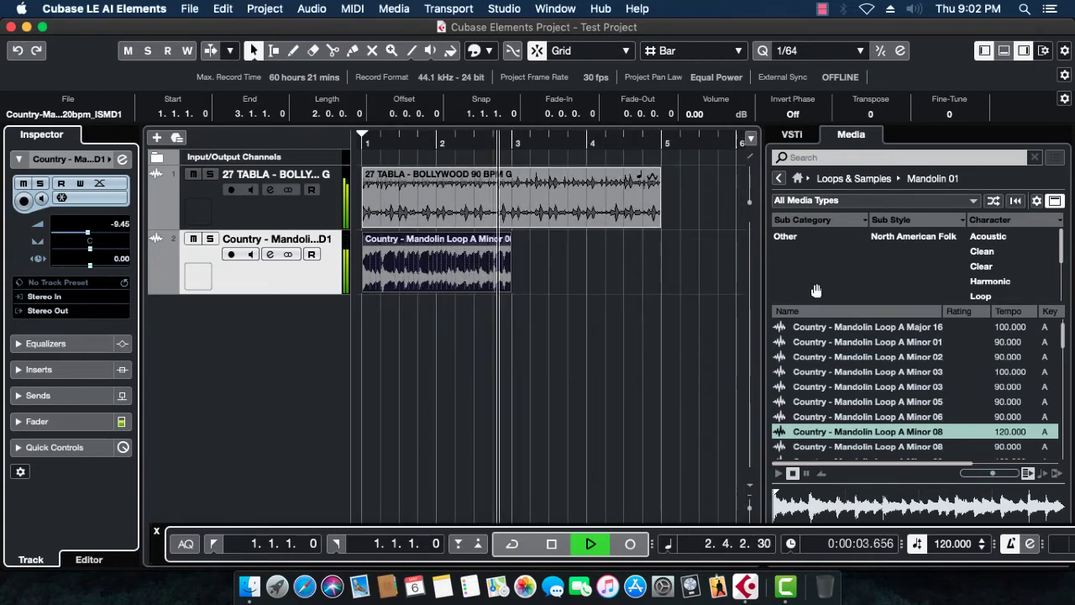
pyautogui.press('space')
# Transpose the mandolin event by -2 and play it together with the tabla loop.
pyautogui.click(541, 208)
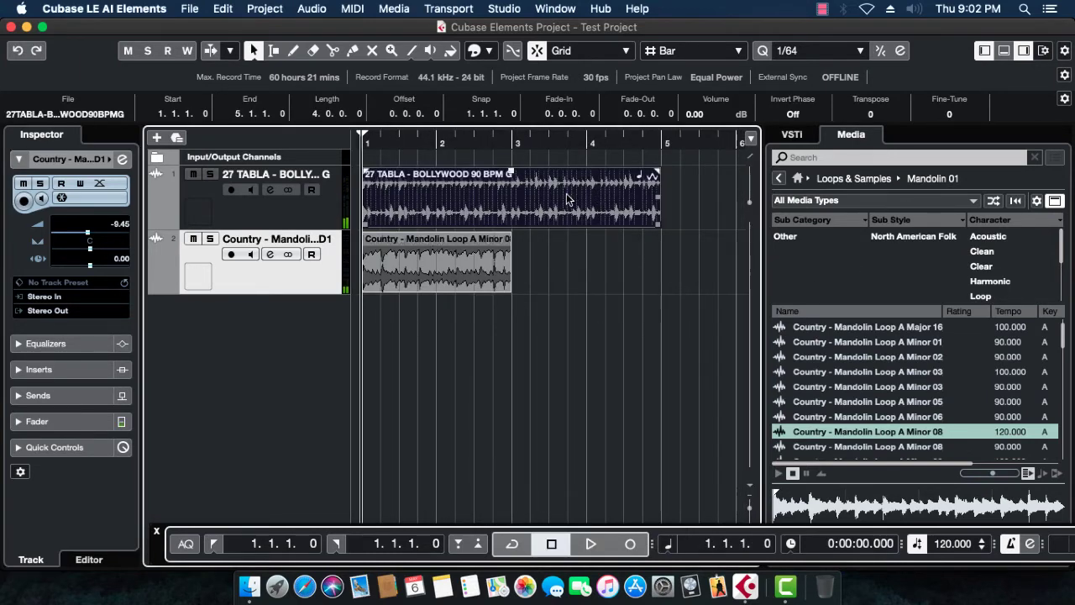
pyautogui.click(481, 261)
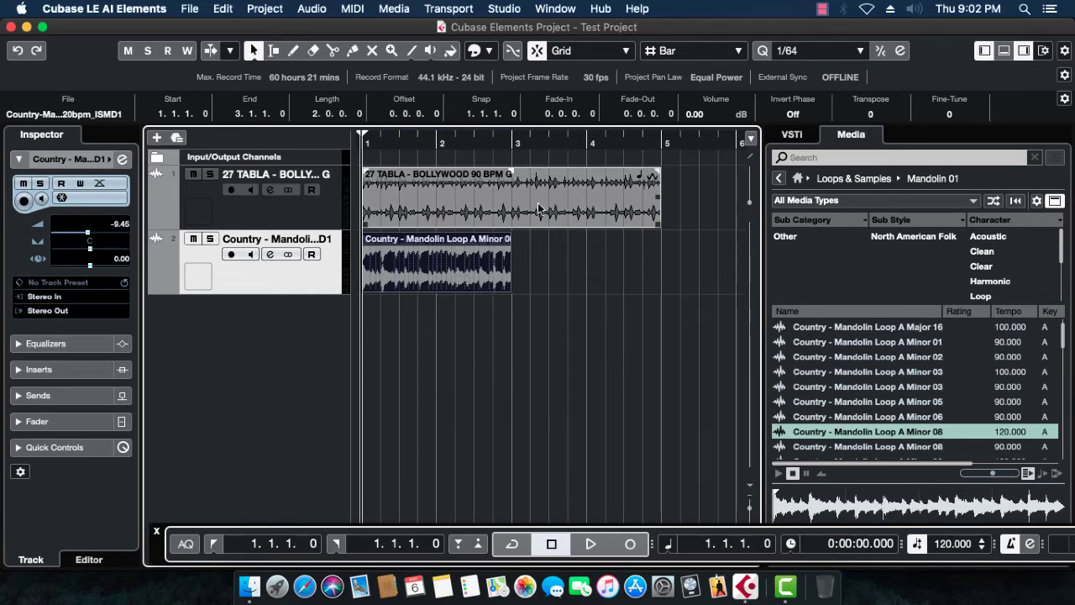
pyautogui.scroll(-2, 872, 113)
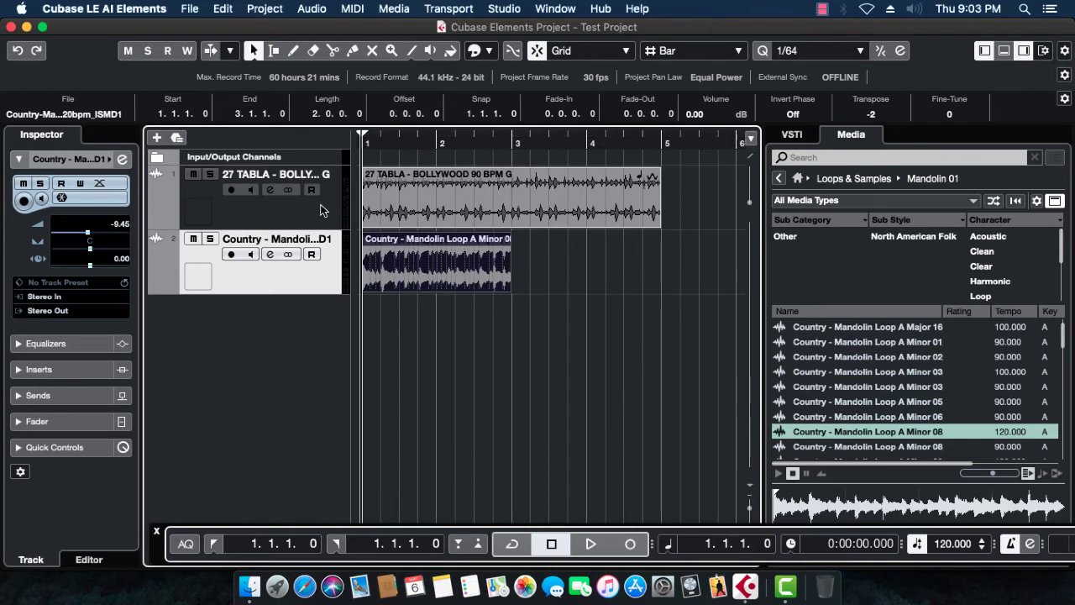
pyautogui.press('space')
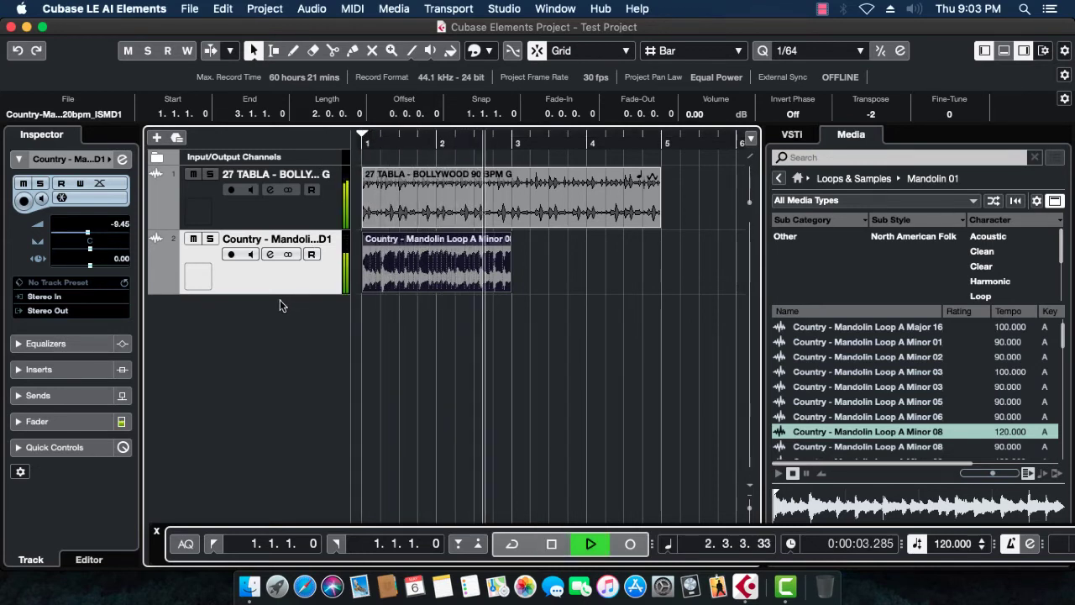
pyautogui.press('space')
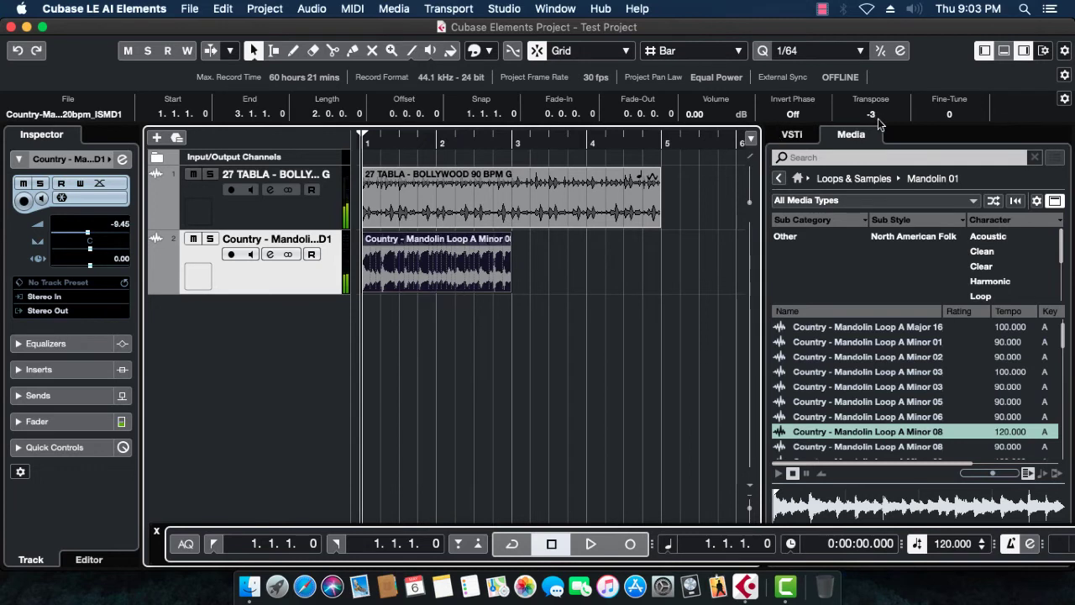
# Set the mandolin event's transpose back to 0.
pyautogui.scroll(1, 878, 119)
pyautogui.scroll(-1, 879, 120)
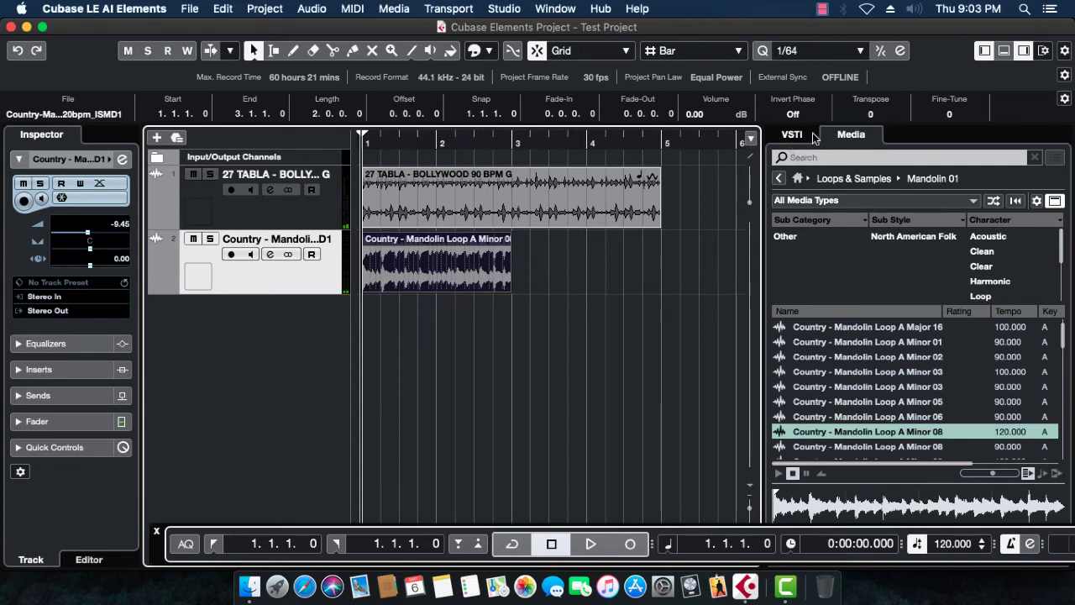
# Open the Electric Bass 03 set in Loops & Samples and audition two of its Pop_Rock electric bass loops, at 118 and 70 BPM.
pyautogui.click(779, 179)
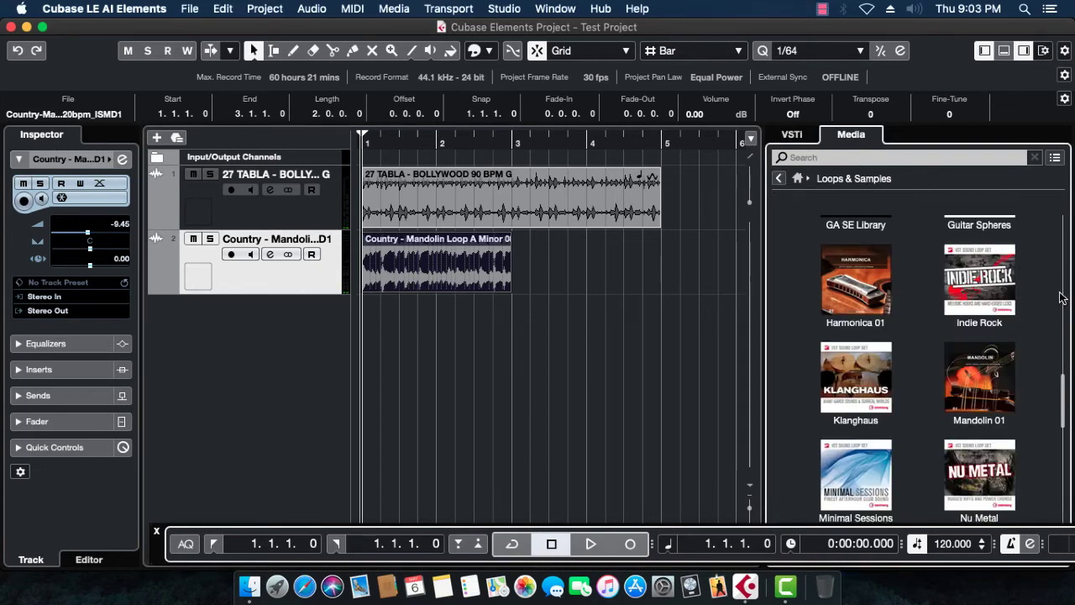
pyautogui.moveTo(1065, 390); pyautogui.dragTo(1065, 300)
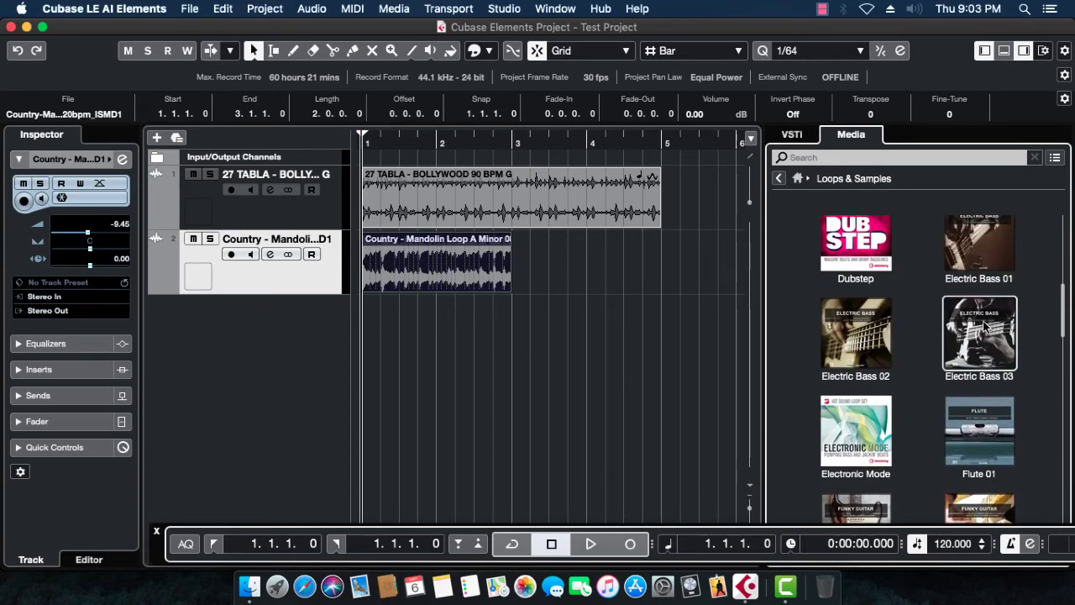
pyautogui.click(980, 323)
pyautogui.click(860, 342)
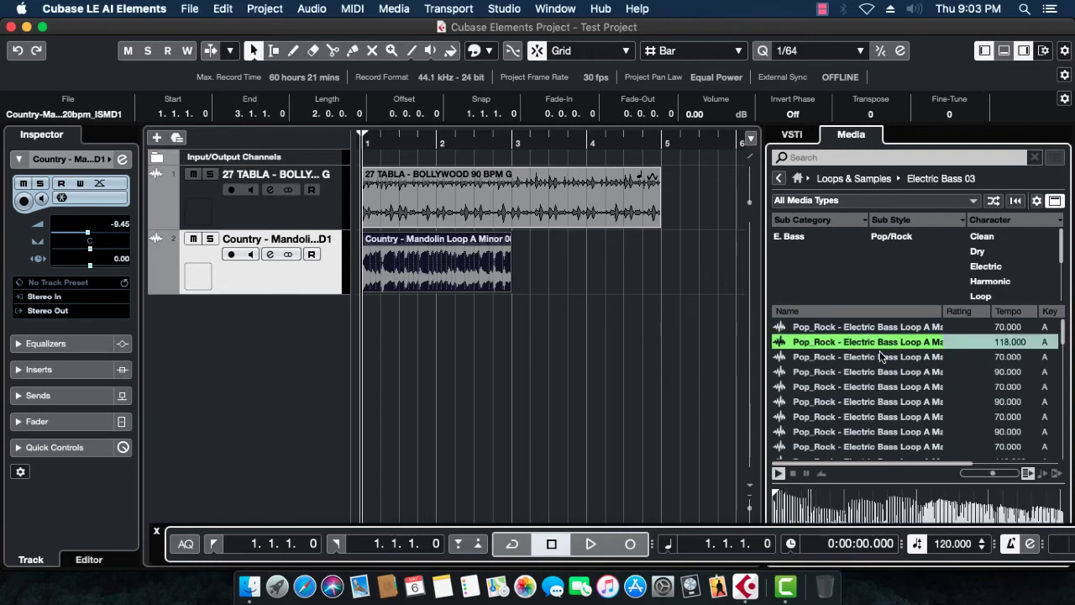
pyautogui.click(873, 360)
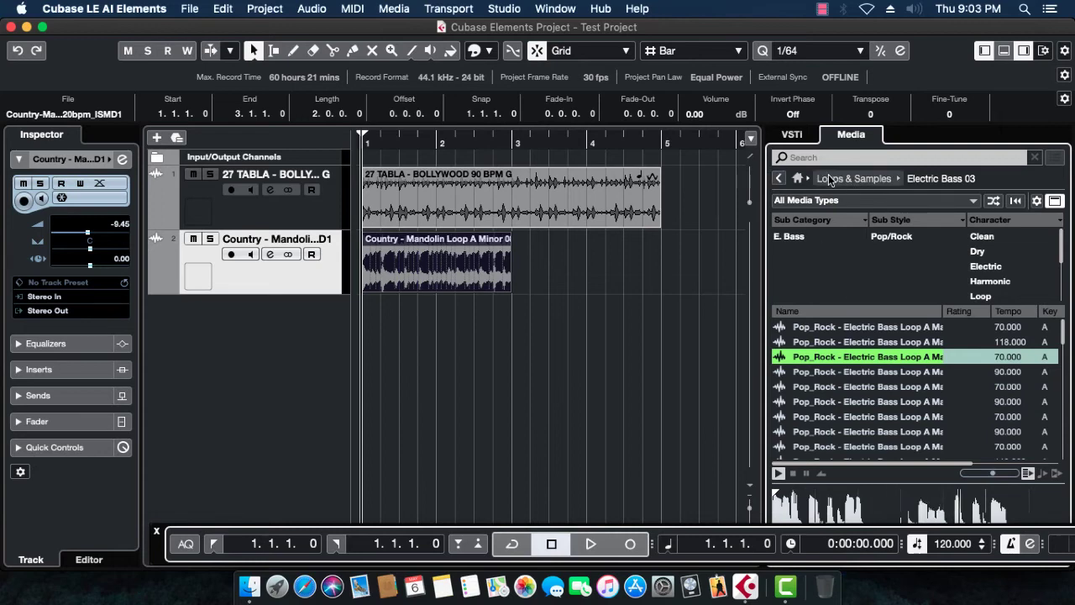
# Return to Loops & Samples, look through the available sound sets and open Oriental Perc 01.
pyautogui.click(780, 177)
pyautogui.scroll(5, 920, 328)
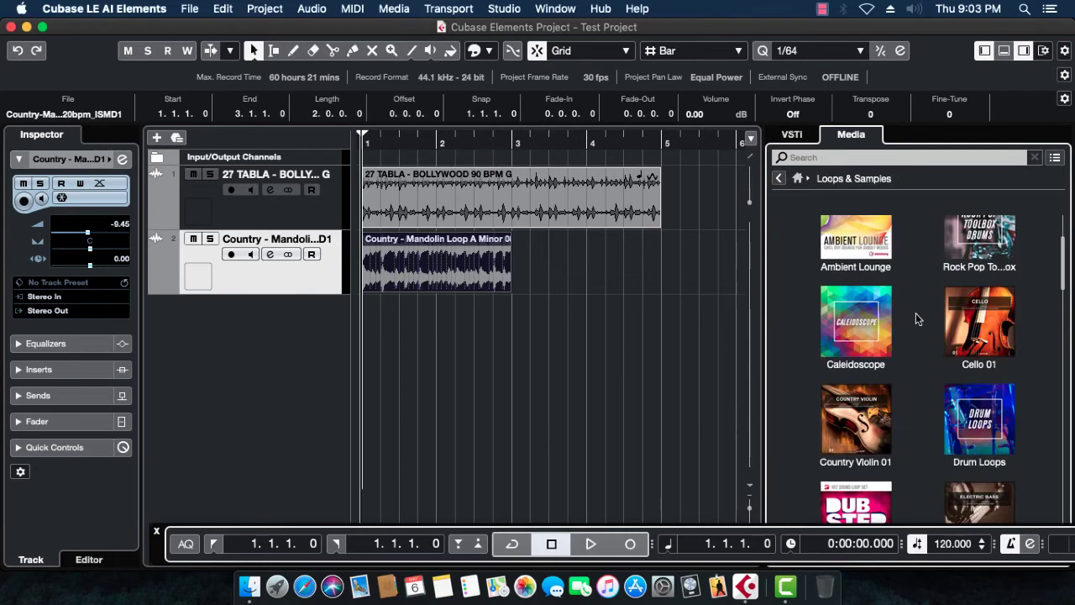
pyautogui.scroll(-10, 920, 344)
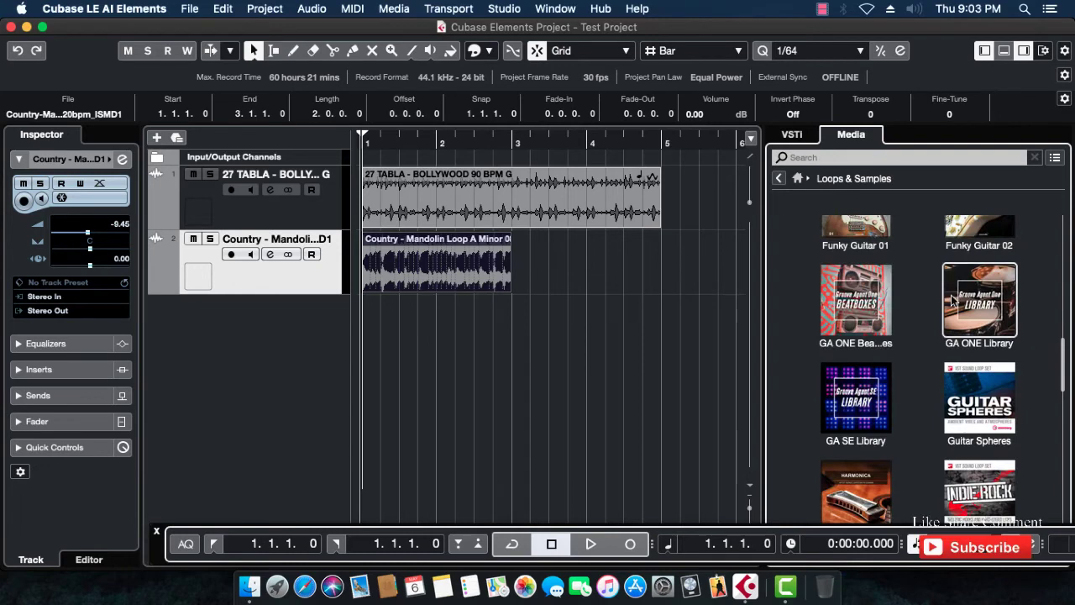
pyautogui.scroll(-2, 962, 426)
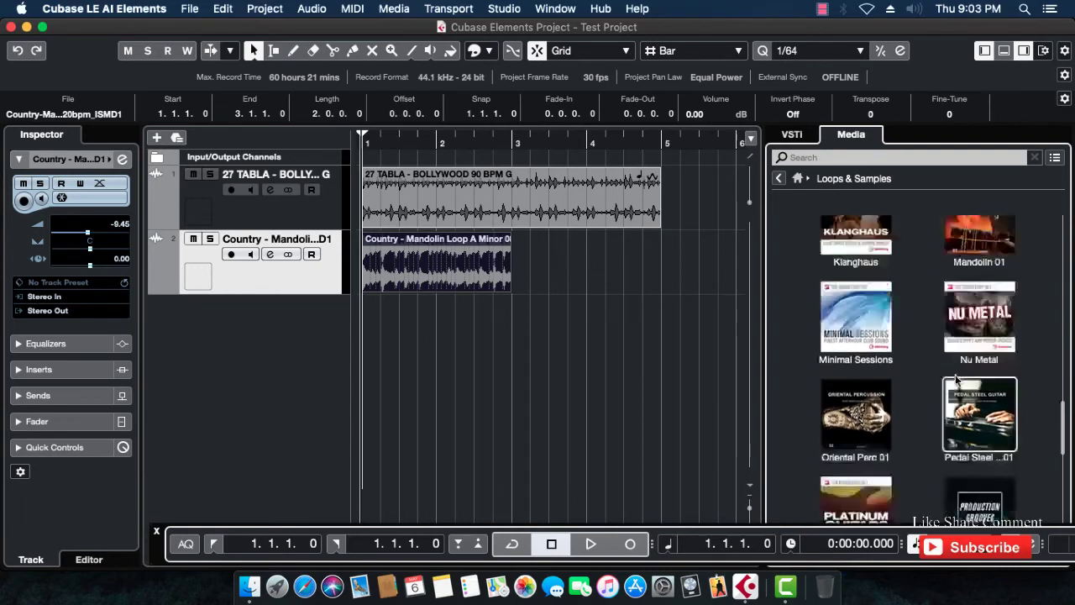
pyautogui.scroll(-1, 985, 414)
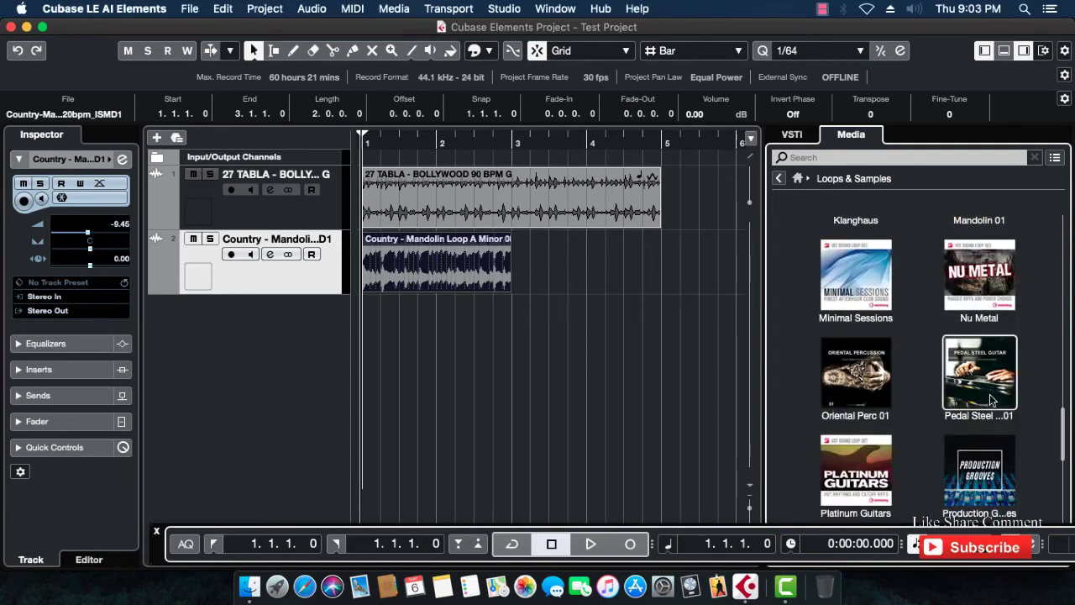
pyautogui.scroll(-6, 991, 399)
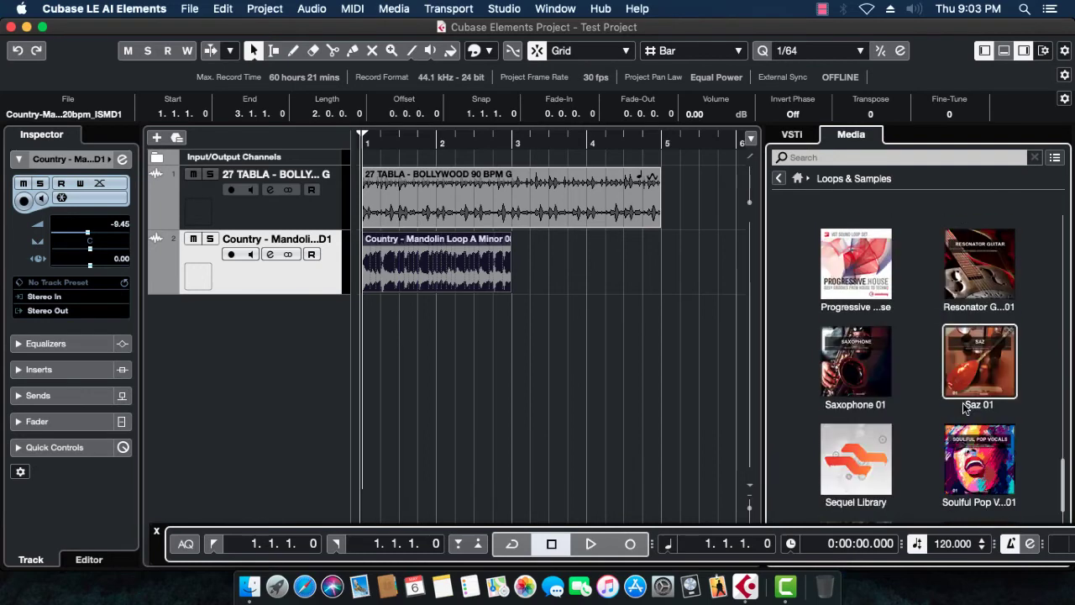
pyautogui.scroll(-2, 904, 383)
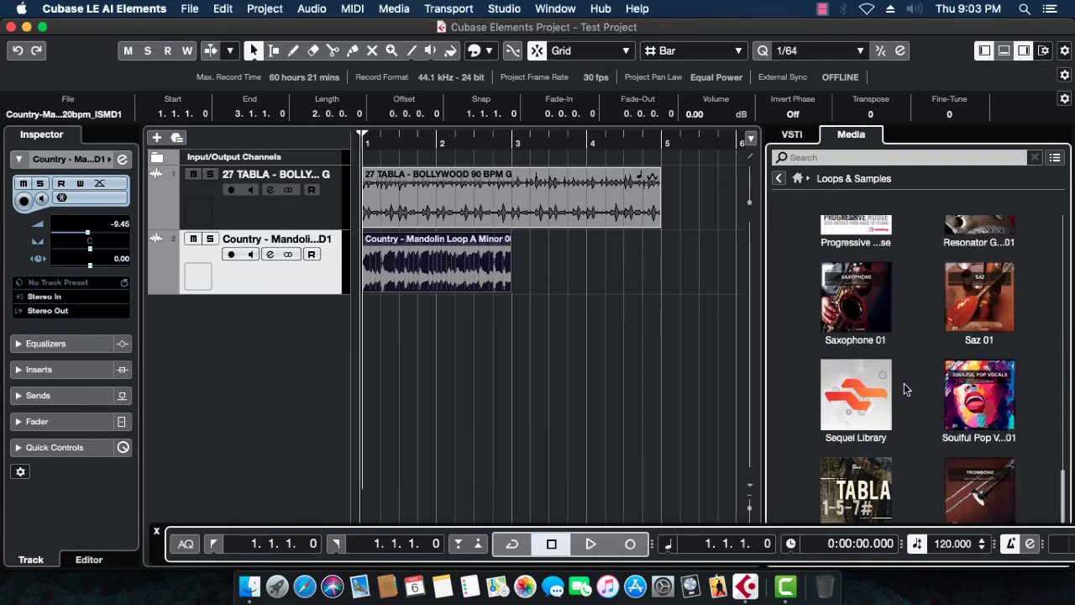
pyautogui.scroll(-3, 904, 383)
pyautogui.scroll(5, 902, 376)
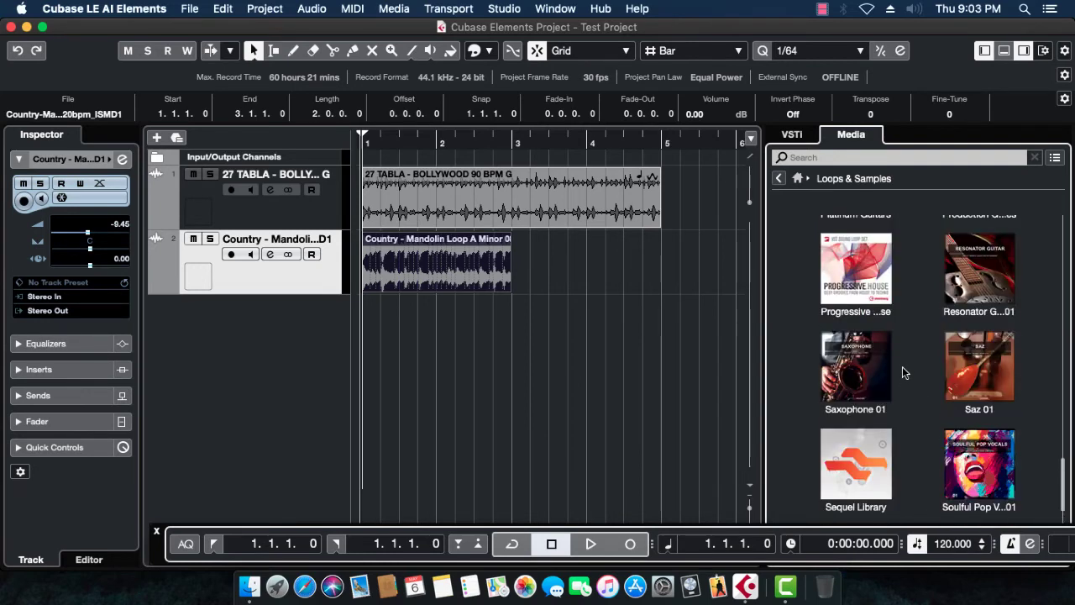
pyautogui.scroll(6, 902, 372)
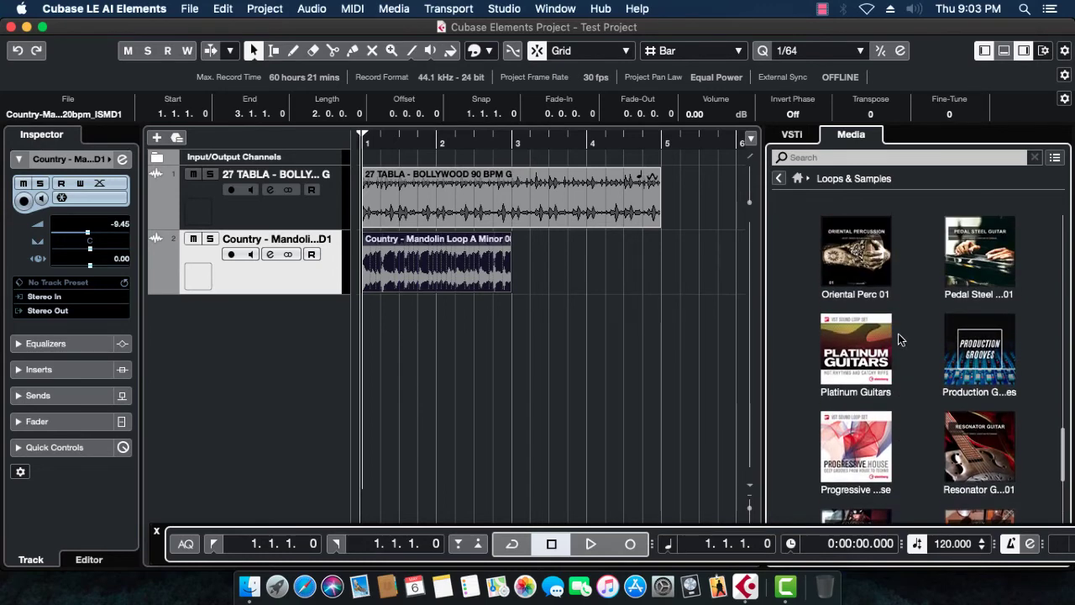
pyautogui.click(857, 262)
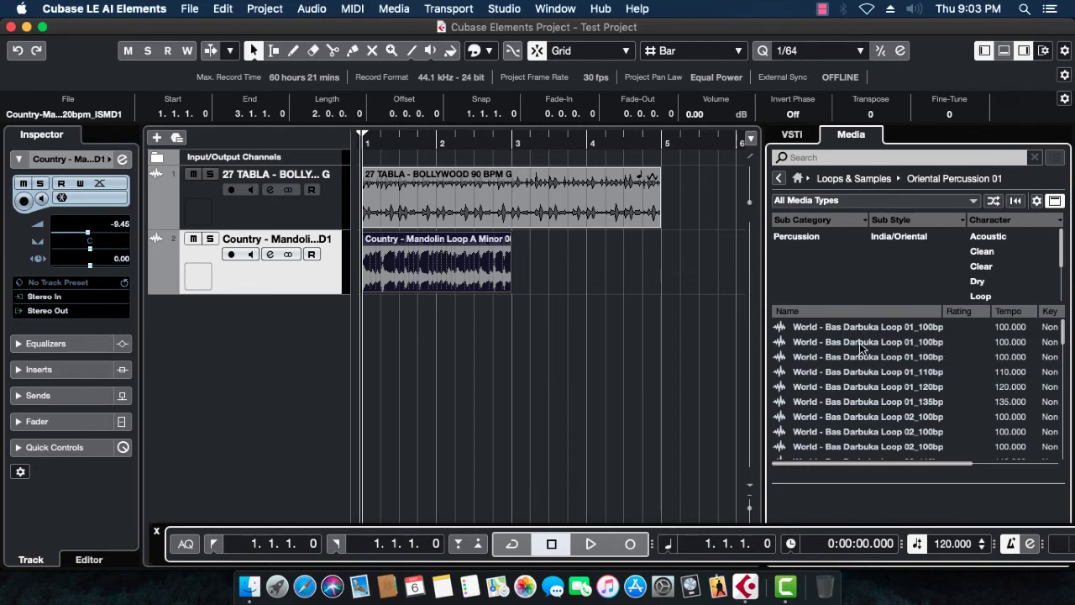
# Audition several World - Bas Darbuka loops at different tempos, including Loop 01 at 120 and Loop 03 at 135 BPM, then stop the preview.
pyautogui.click(863, 343)
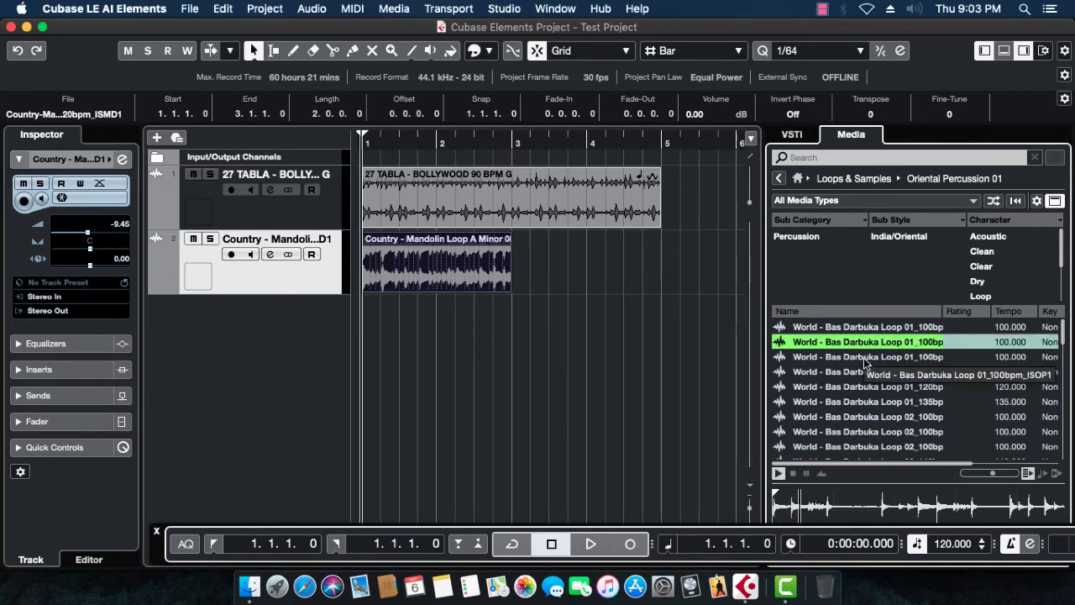
pyautogui.click(866, 360)
pyautogui.scroll(-1, 874, 372)
pyautogui.click(876, 373)
pyautogui.scroll(-1, 889, 398)
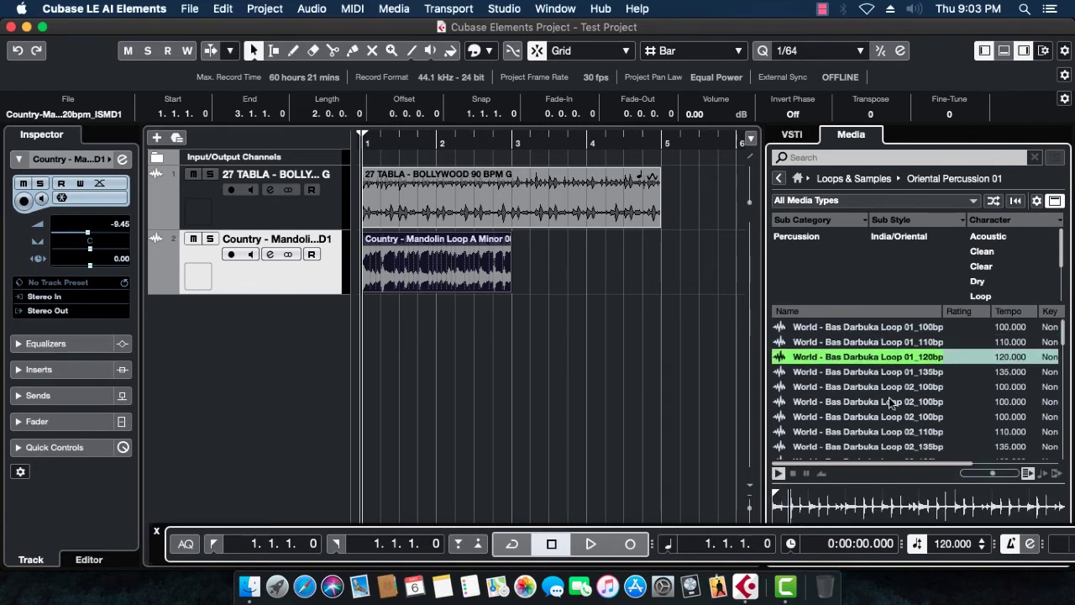
pyautogui.click(878, 371)
pyautogui.scroll(-1, 887, 407)
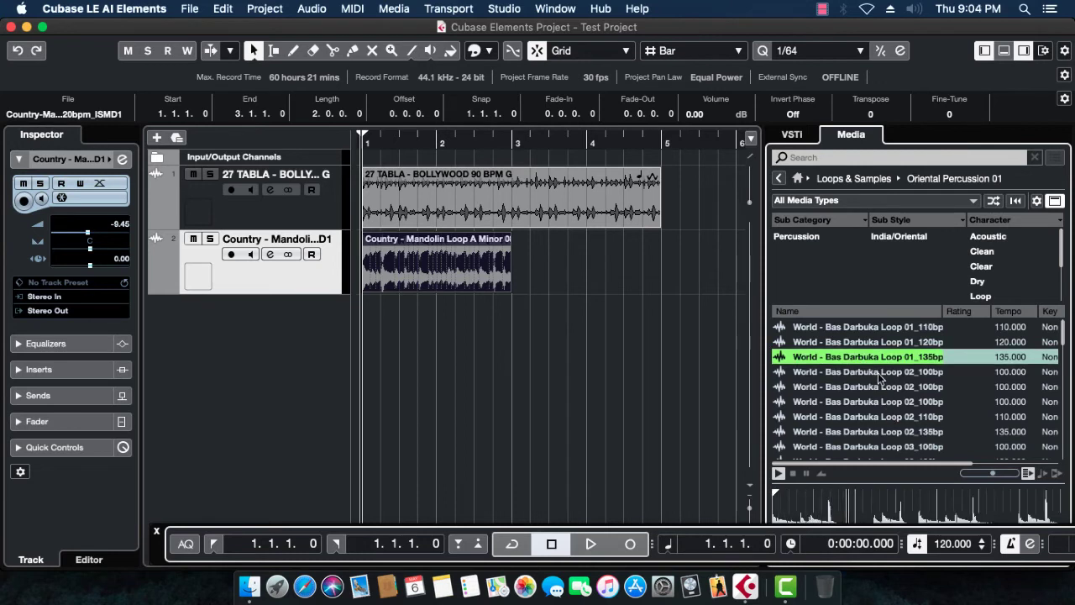
pyautogui.click(880, 374)
pyautogui.scroll(-7, 889, 398)
pyautogui.click(874, 374)
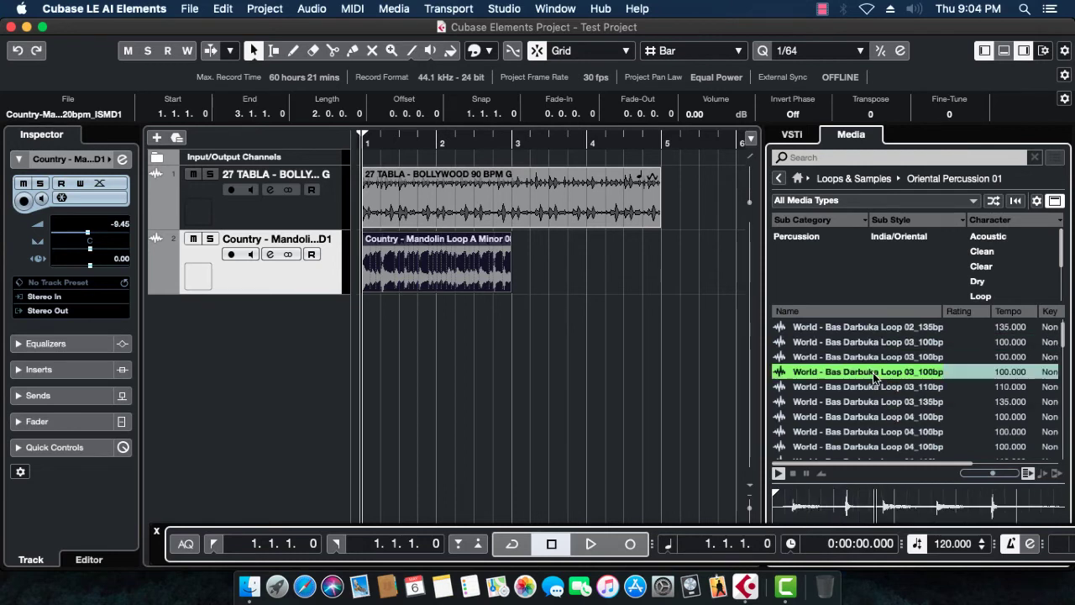
pyautogui.click(923, 402)
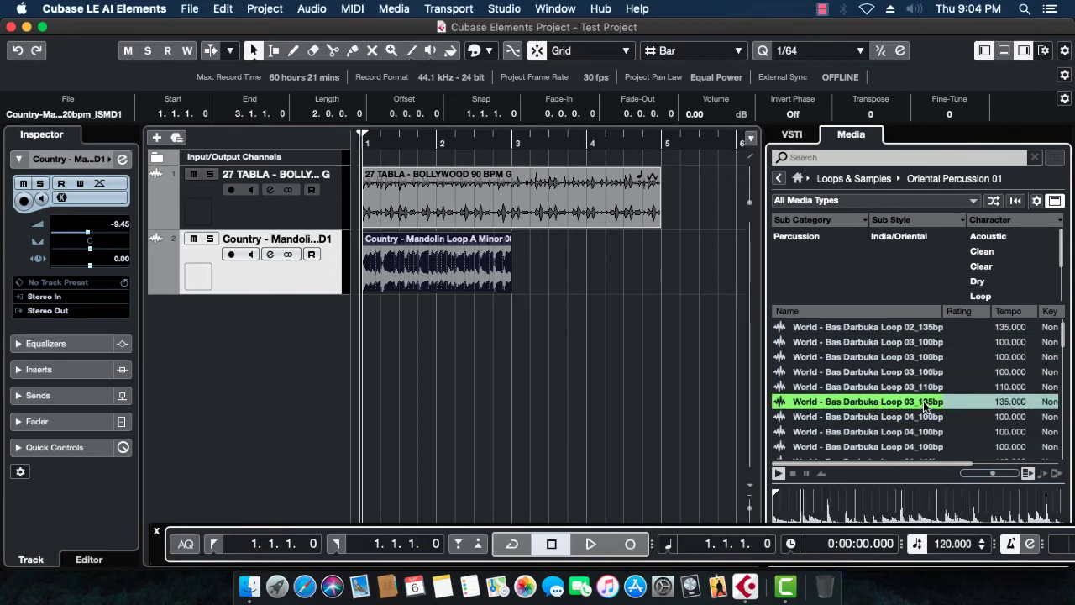
pyautogui.click(859, 404)
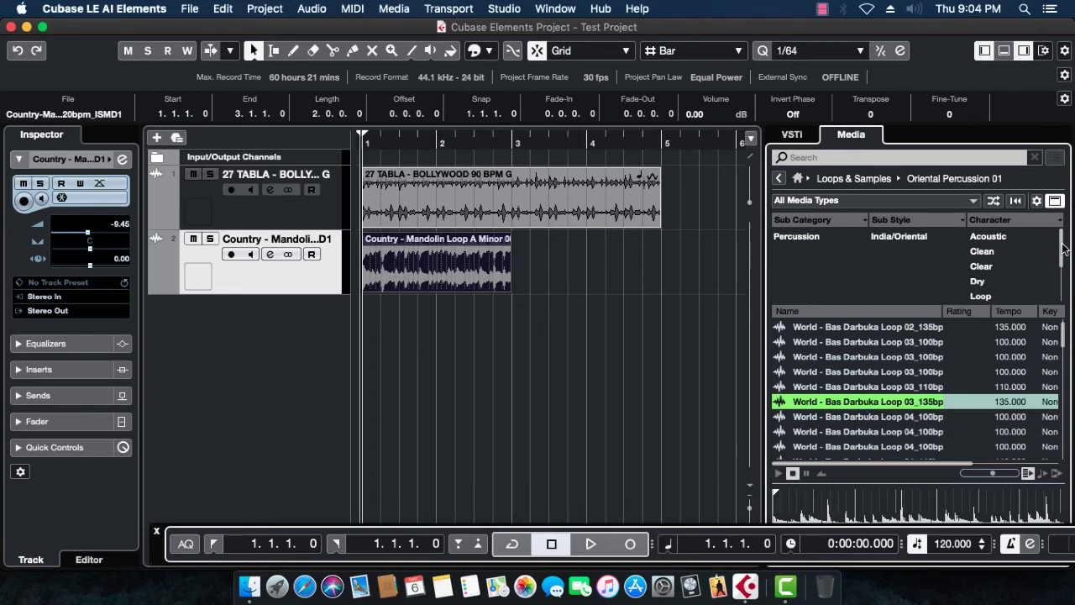
# Filter the percussion results by the Loop character and audition the 100 and 110 BPM versions of Bas Darbuka Loop 03.
pyautogui.moveTo(1060, 256); pyautogui.dragTo(1063, 261)
pyautogui.click(984, 281)
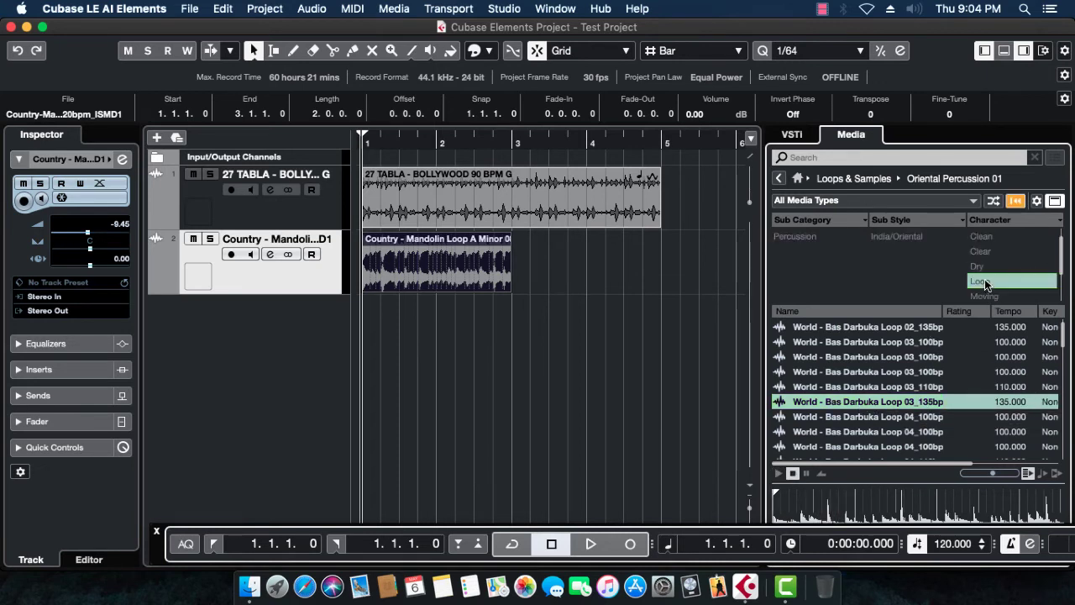
pyautogui.click(882, 360)
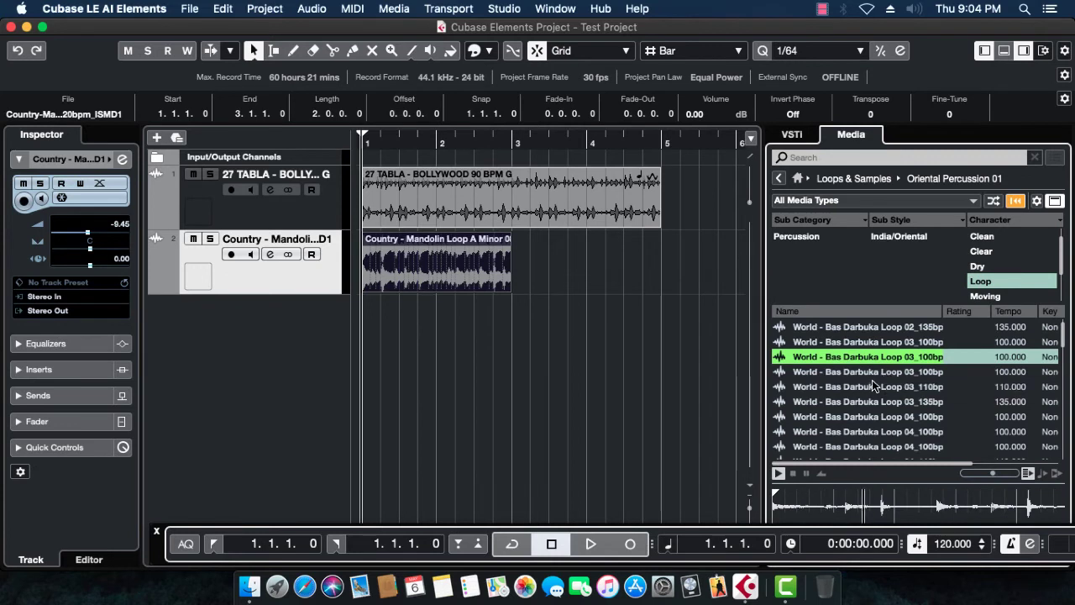
pyautogui.click(876, 386)
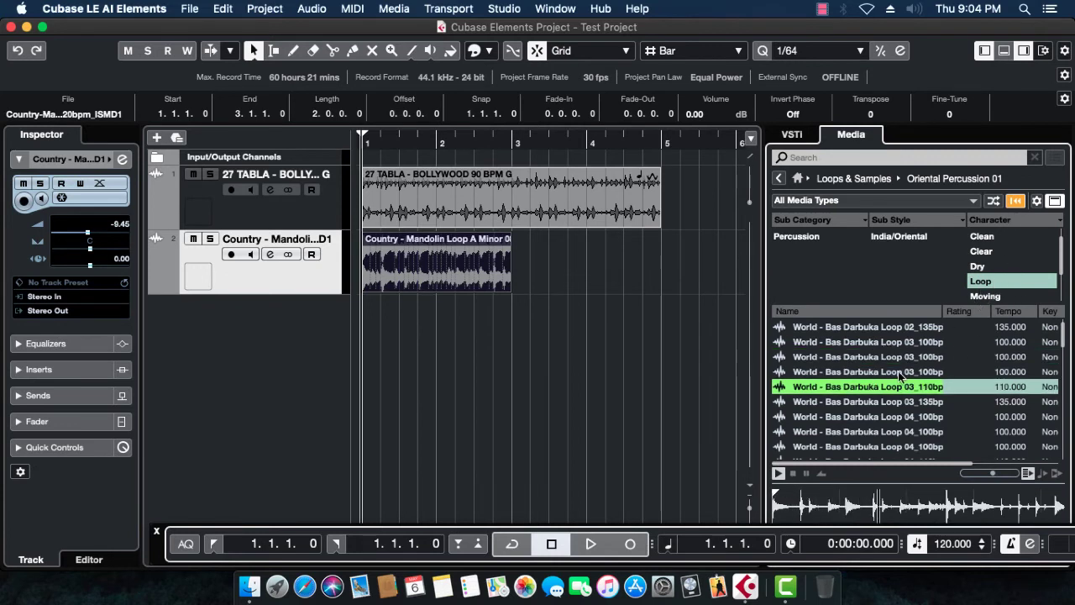
pyautogui.click(961, 373)
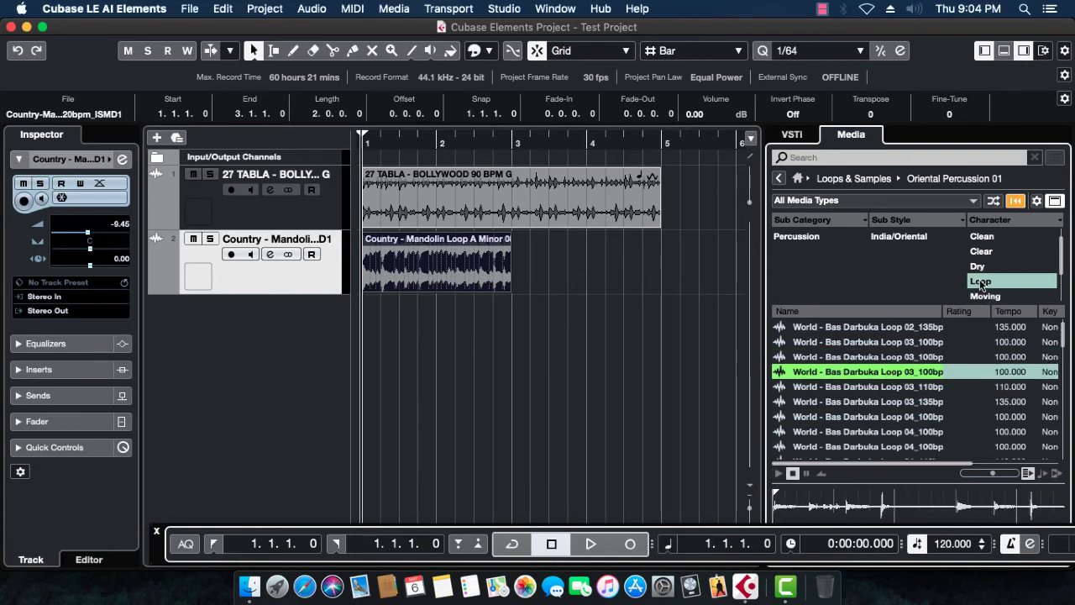
# Add Single to the character filter and audition the 100 and 110 BPM versions of Bas Darbuka Loop 02.
pyautogui.scroll(1, 1061, 257)
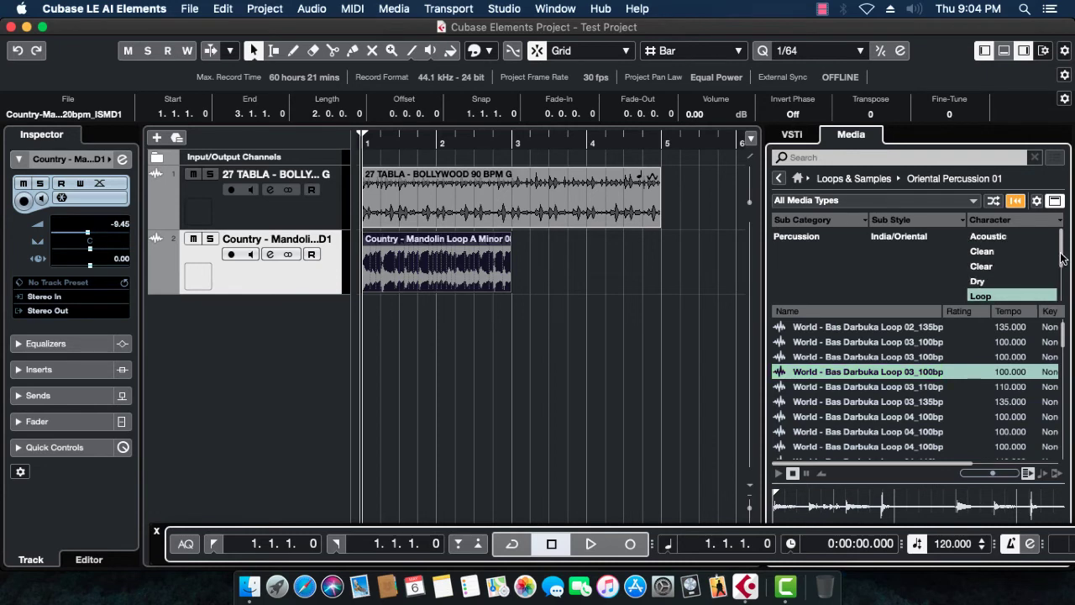
pyautogui.moveTo(1061, 257); pyautogui.dragTo(1062, 287)
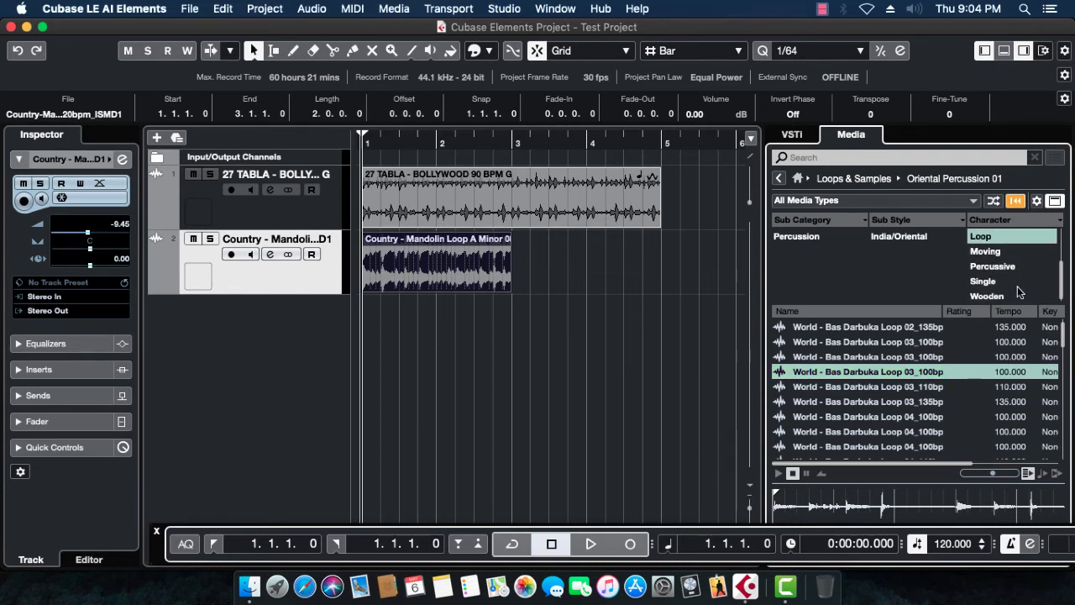
pyautogui.keyDown('super'); pyautogui.click(1017, 284); pyautogui.keyUp('super')
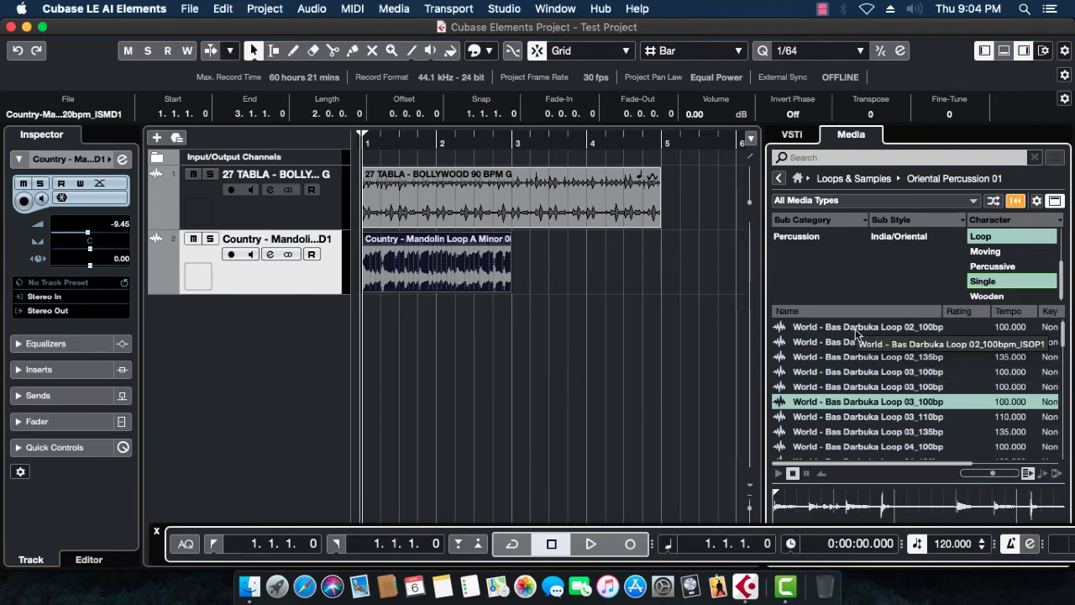
pyautogui.click(854, 328)
pyautogui.click(858, 342)
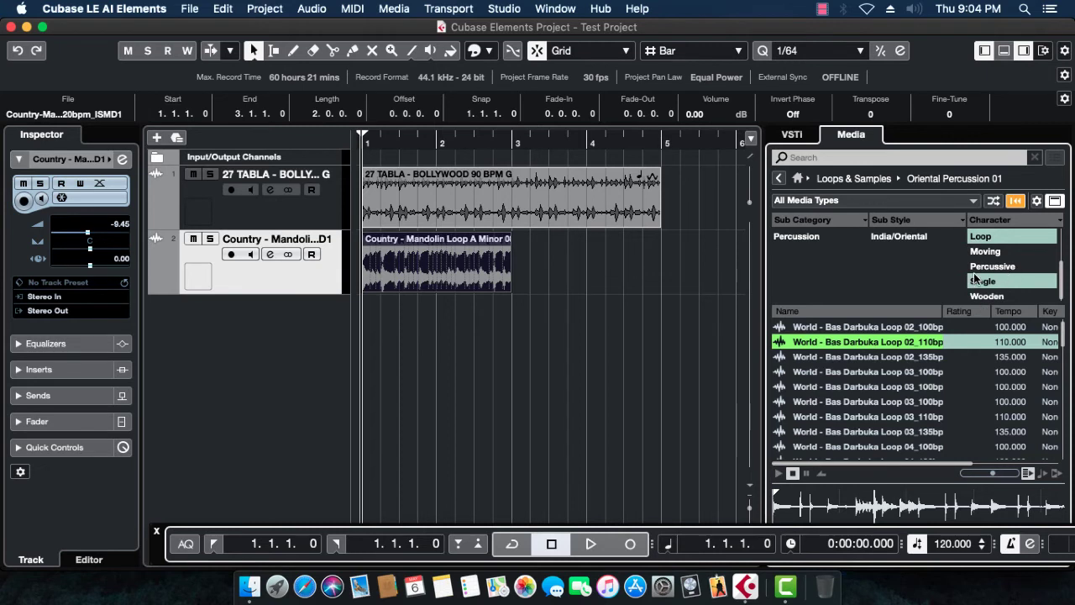
# Remove the Loop and Single character filters from the Oriental Percussion 01 results.
pyautogui.click(990, 239)
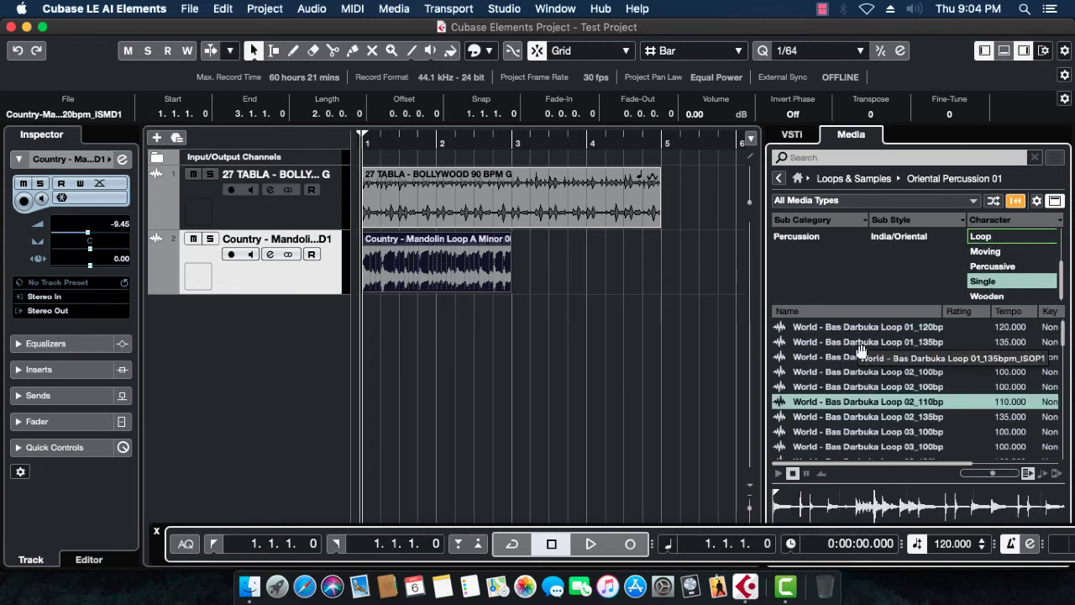
pyautogui.click(991, 283)
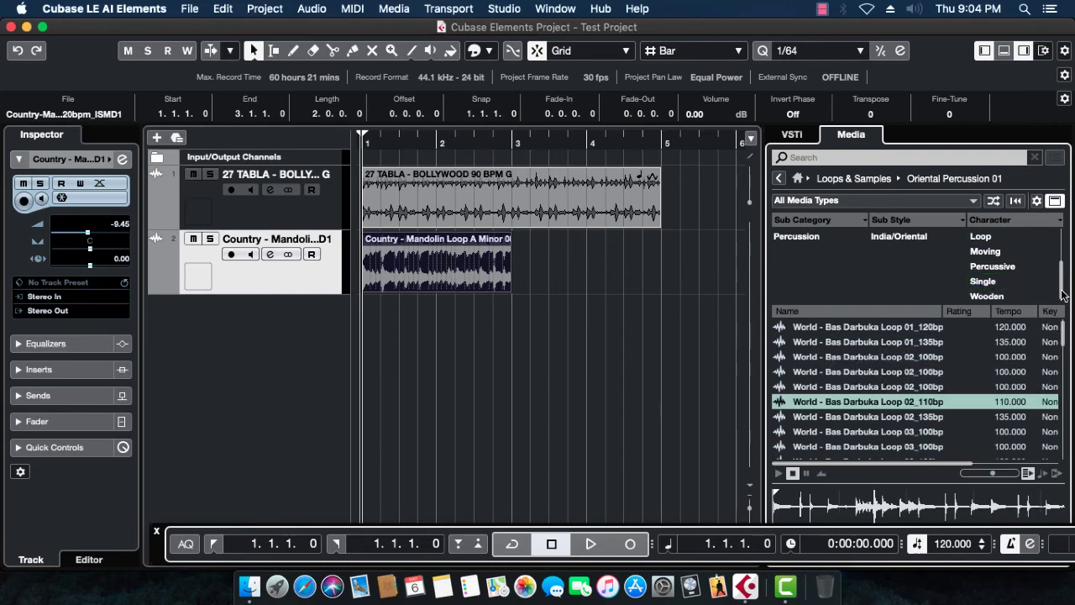
pyautogui.moveTo(1062, 294); pyautogui.dragTo(1060, 263)
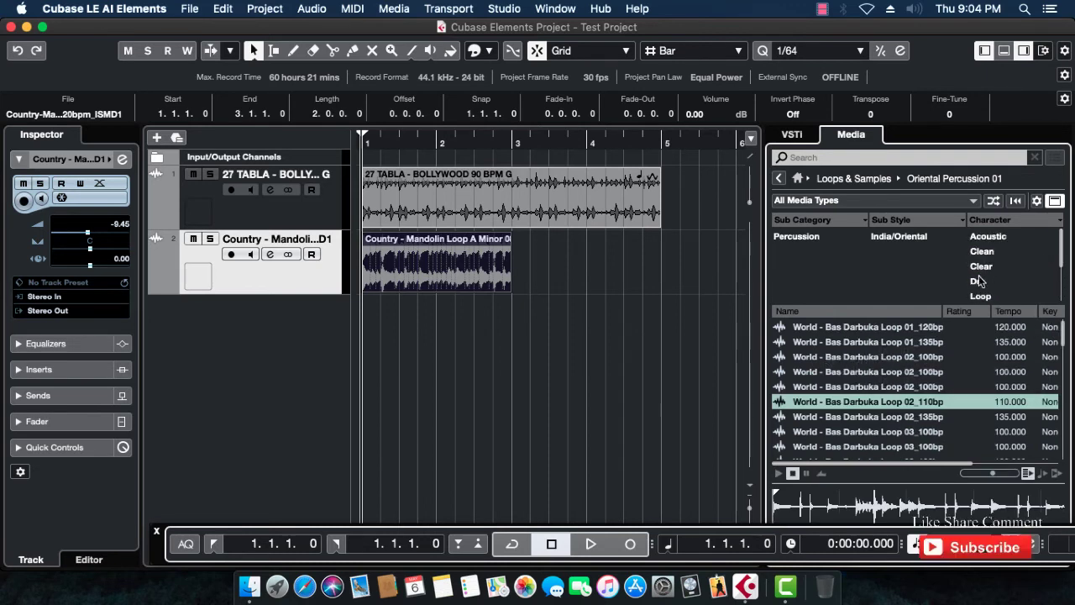
# Open the 60s Guitar 01 set in Loops & Samples and audition several of its Pop_Rock electric guitar loops at 120 and 160 BPM.
pyautogui.click(780, 178)
pyautogui.scroll(15, 897, 336)
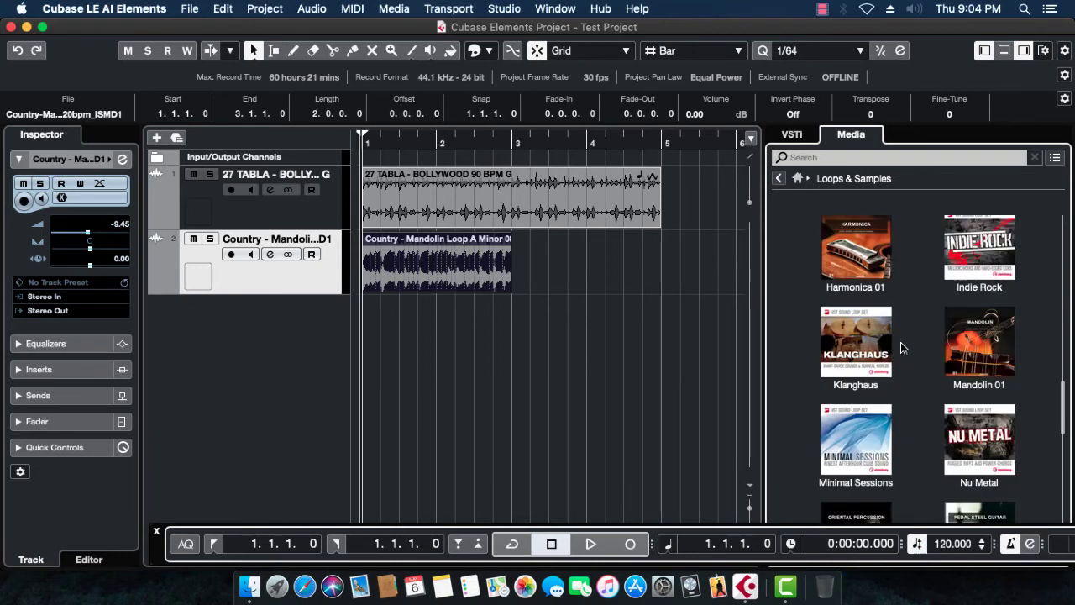
pyautogui.click(855, 252)
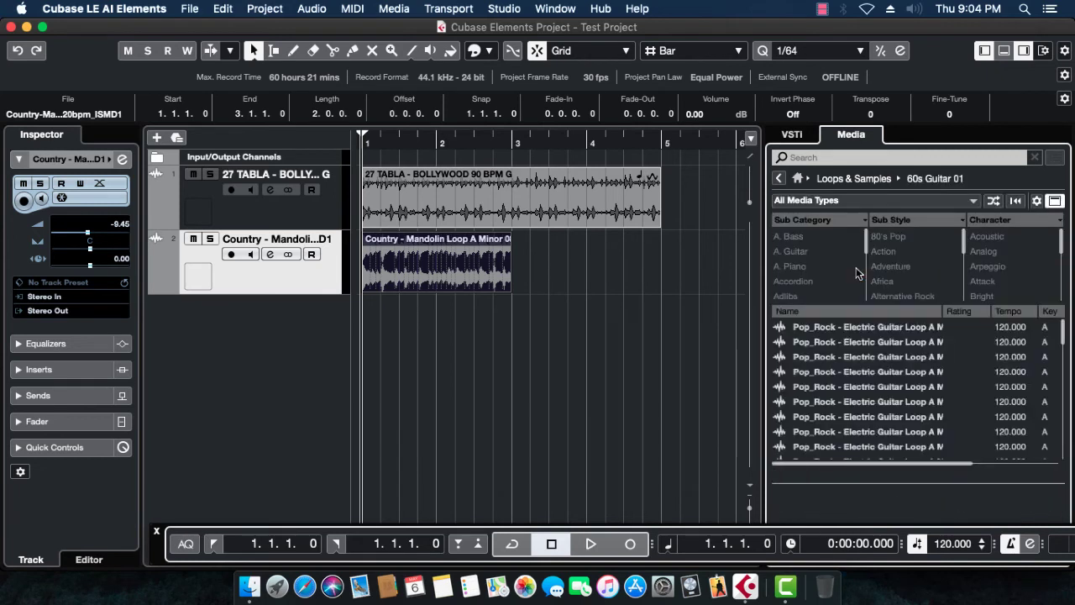
pyautogui.click(845, 343)
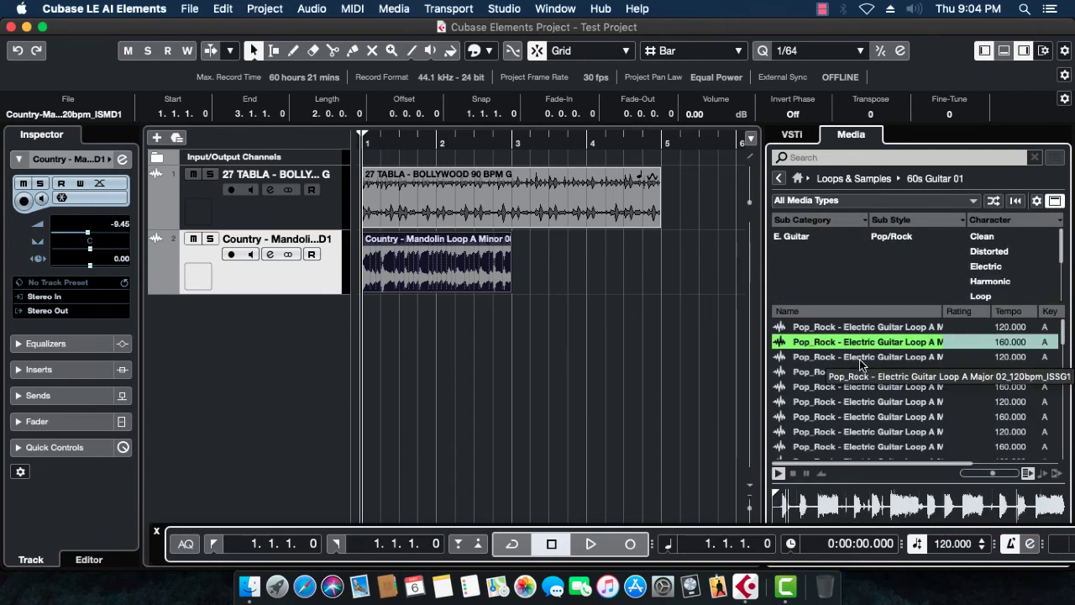
pyautogui.click(859, 358)
pyautogui.click(872, 388)
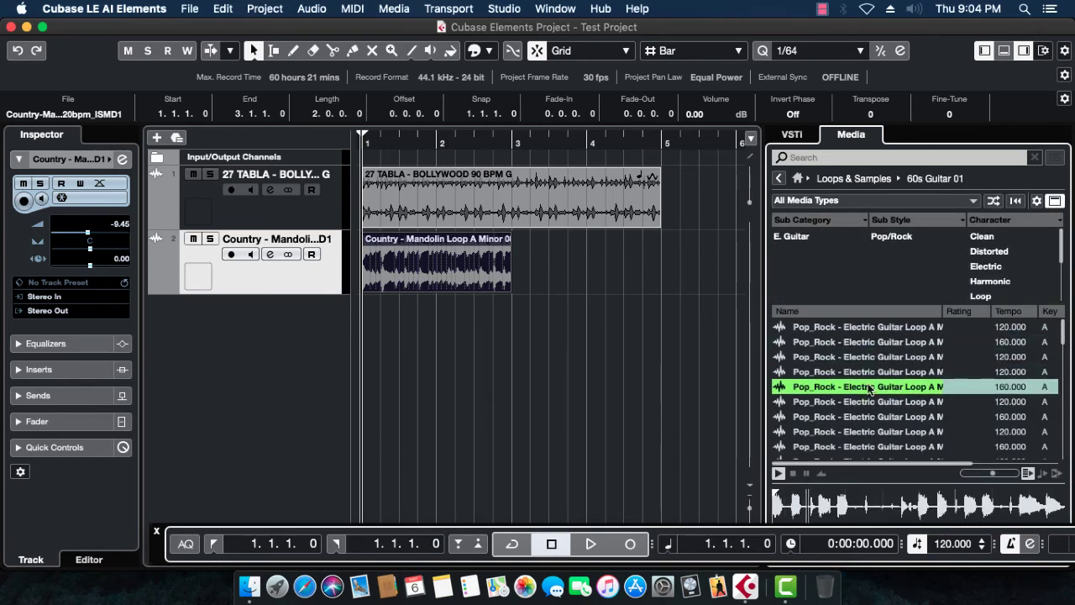
# Audition two more 60s Guitar 01 electric guitar loops at 120 and 160 BPM and return to the Loops & Samples overview.
pyautogui.click(871, 401)
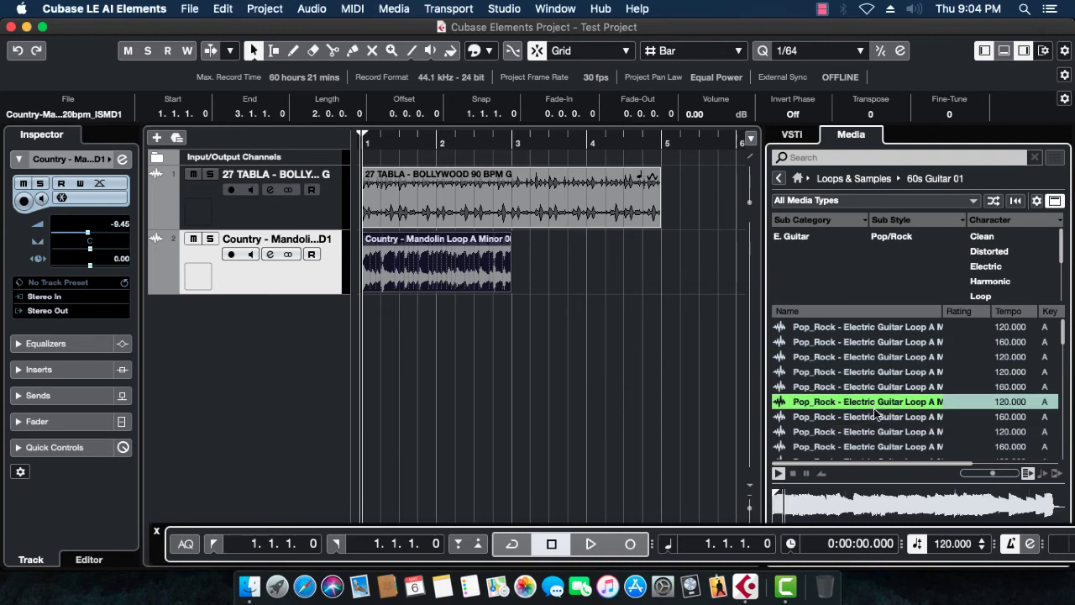
pyautogui.click(874, 415)
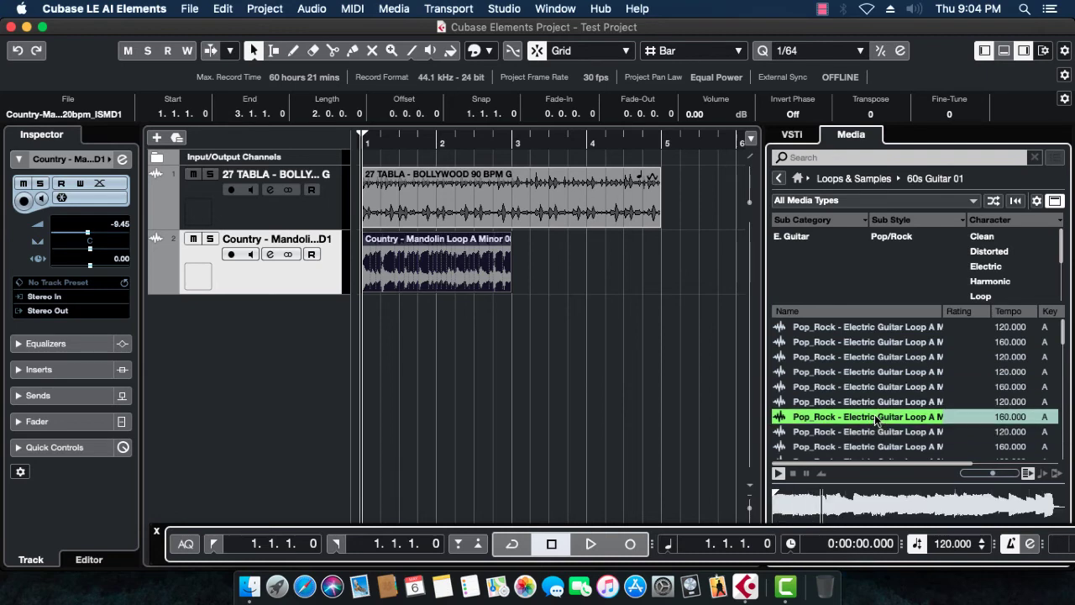
pyautogui.click(781, 179)
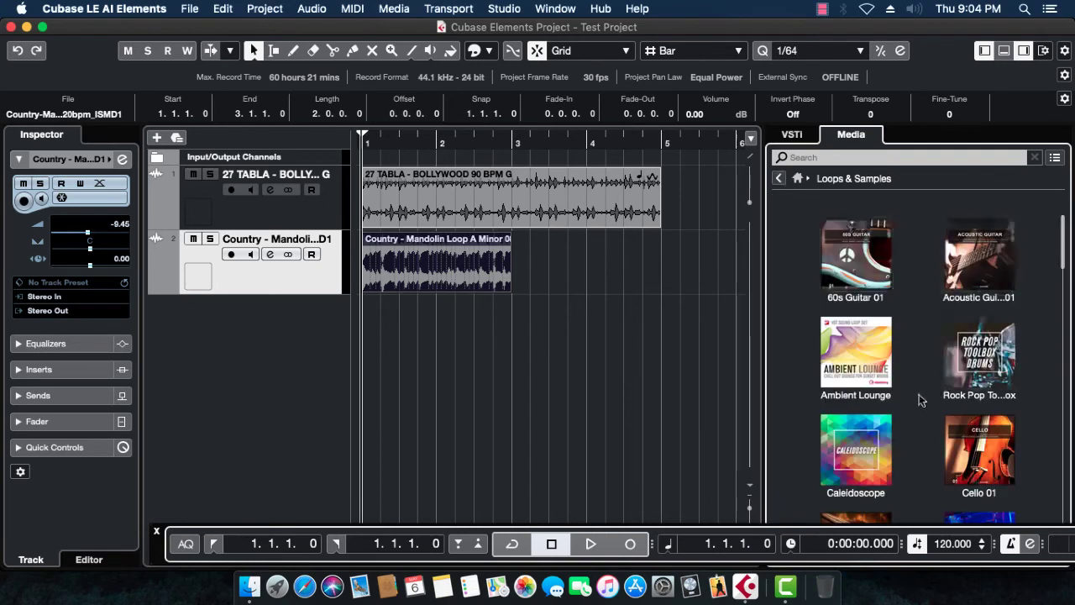
# Look through the installed loop sets in Loops & Samples, from 60s Guitar 01 to Urban.
pyautogui.scroll(-10, 919, 393)
pyautogui.scroll(-5, 919, 414)
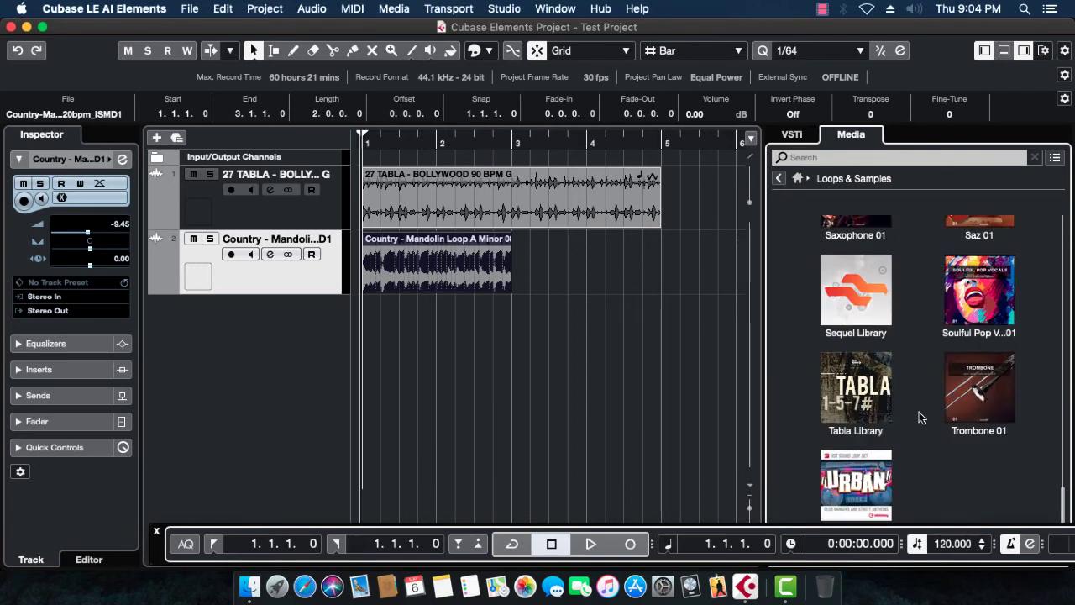
pyautogui.scroll(15, 919, 418)
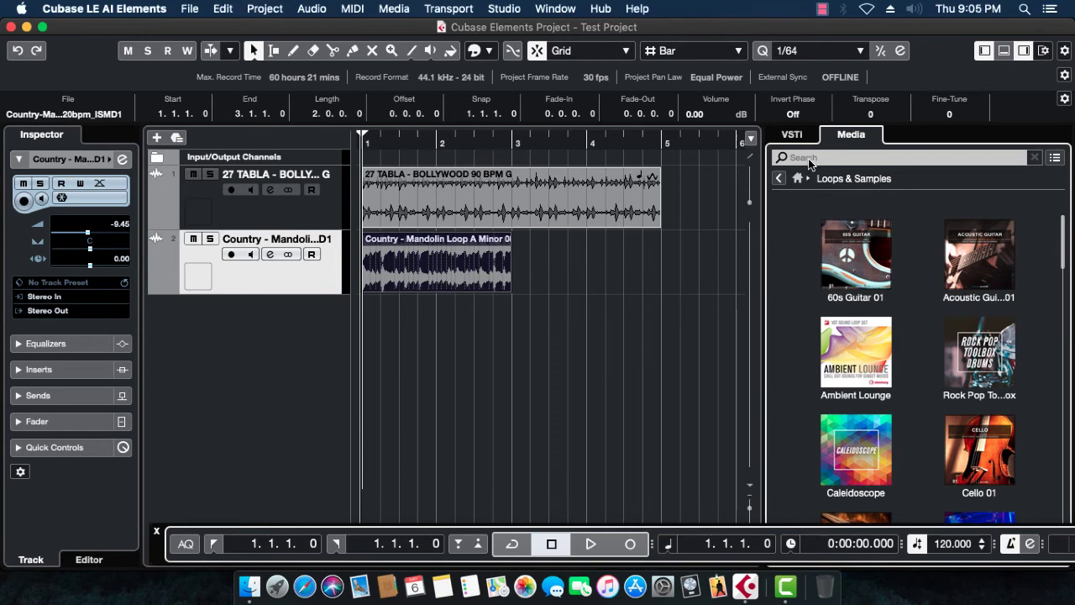
pyautogui.scroll(-4, 905, 412)
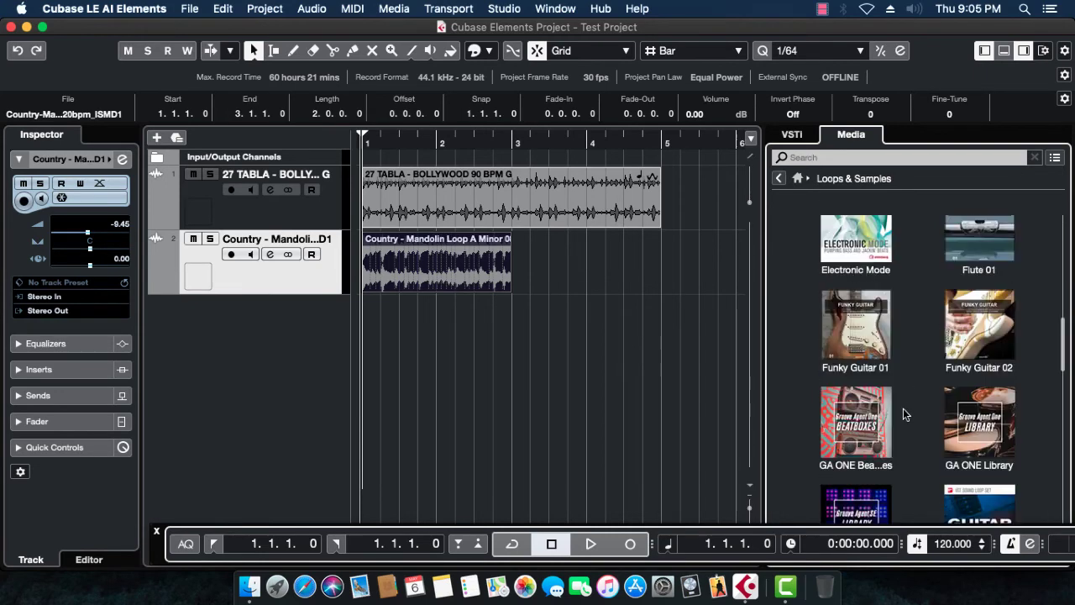
pyautogui.scroll(-3, 903, 412)
pyautogui.scroll(1, 902, 412)
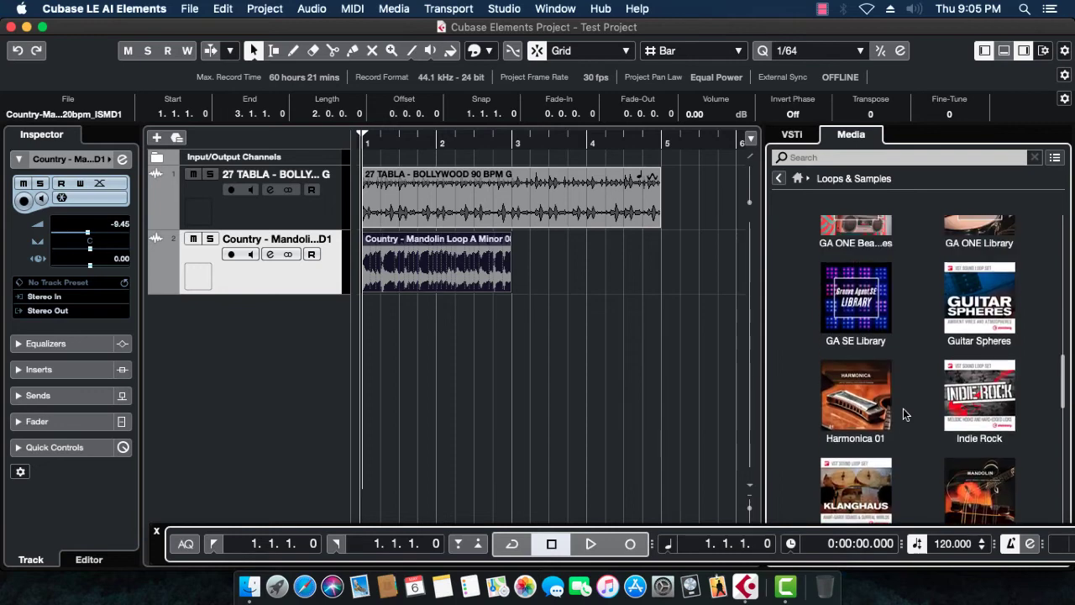
pyautogui.scroll(6, 873, 252)
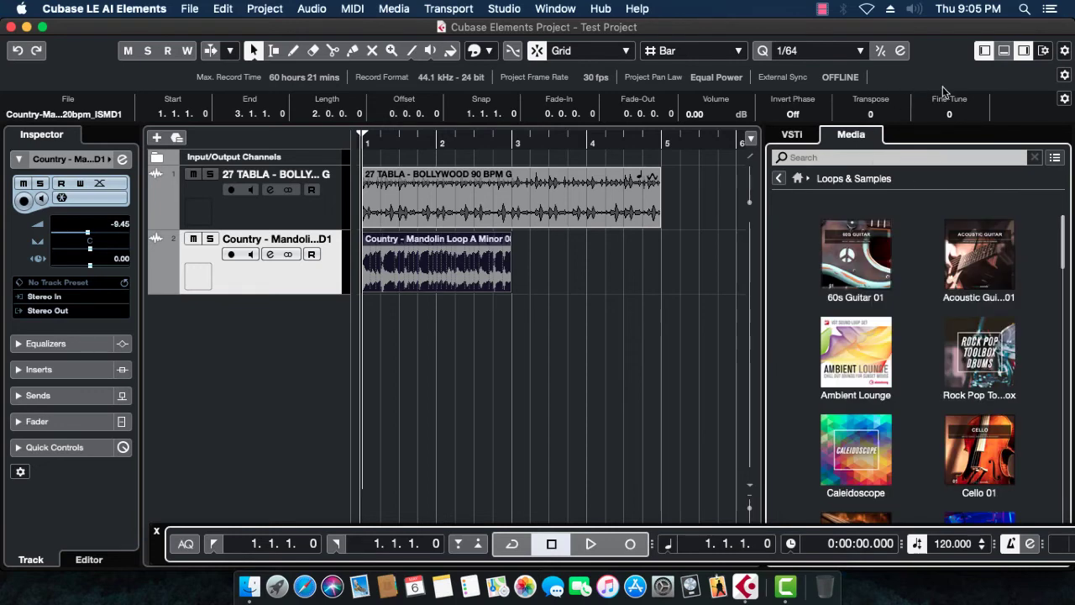
# Hide the media browser zone so that the project's event display fills the window.
pyautogui.click(1023, 51)
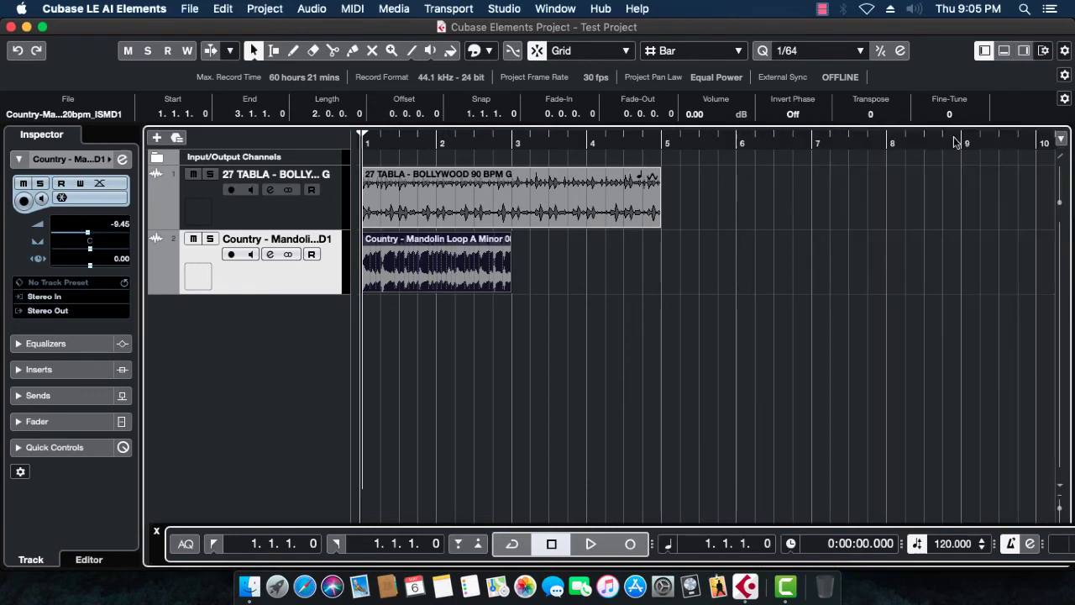
pyautogui.click(1023, 51)
pyautogui.click(1023, 52)
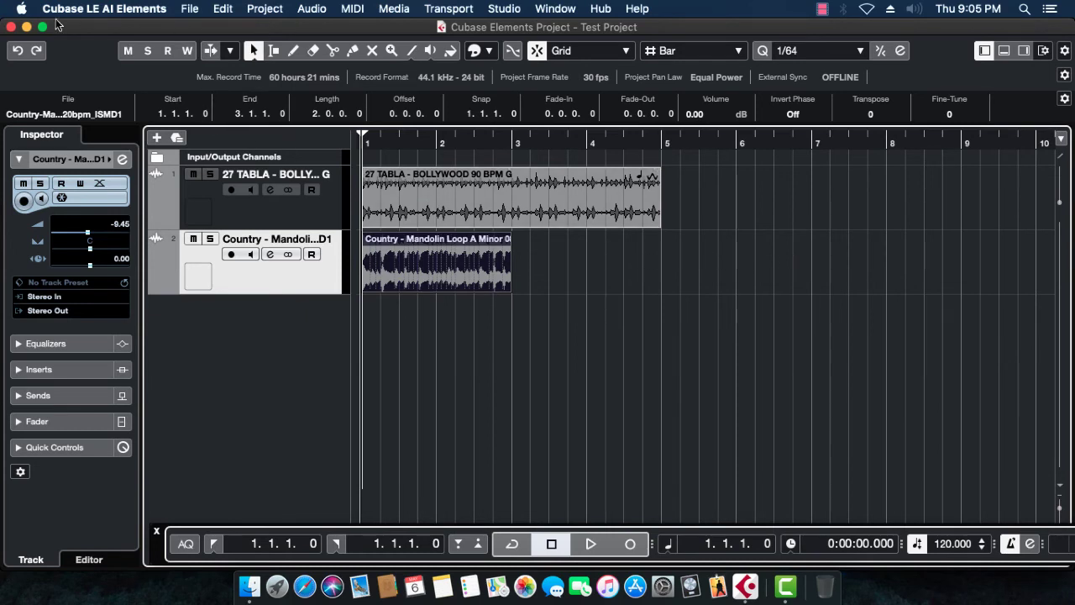
# Close Test Project.cpr with its changes saved and quit Cubase Elements.
pyautogui.click(11, 27)
pyautogui.click(655, 229)
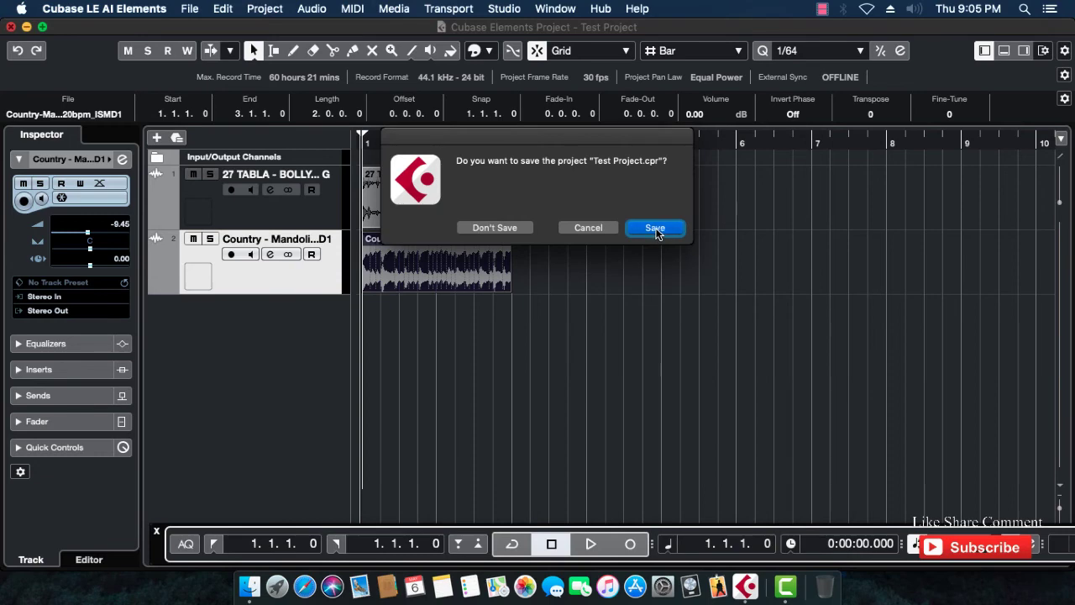
pyautogui.click(130, 10)
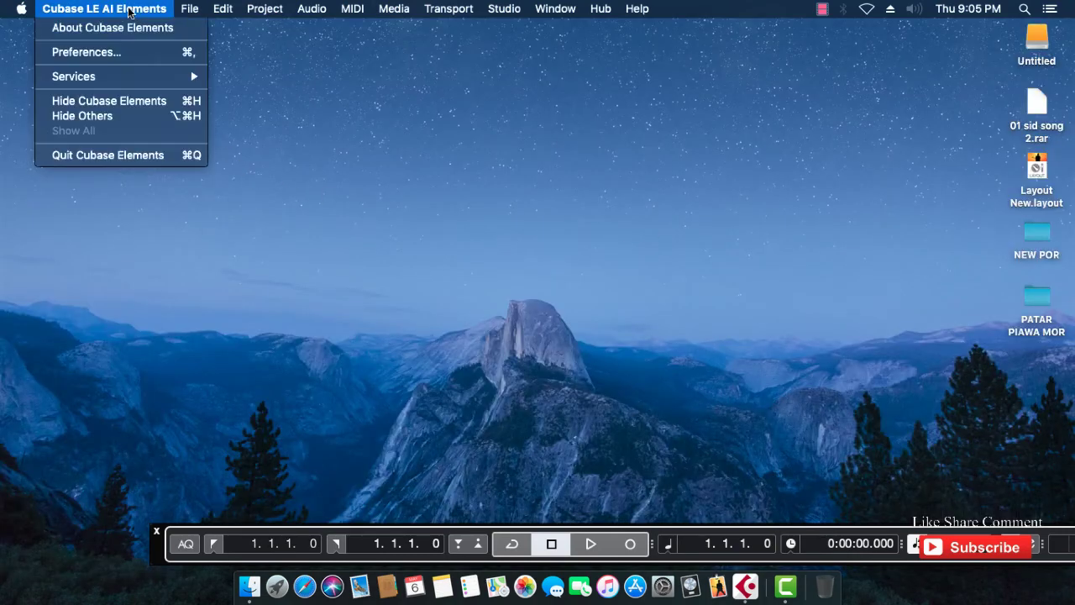
pyautogui.click(147, 154)
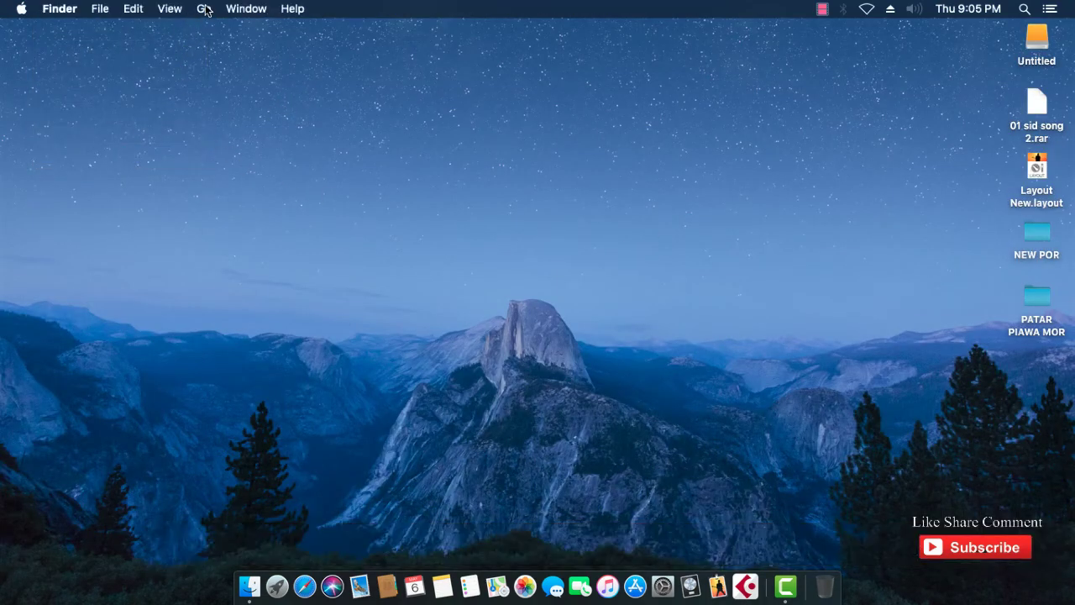
# In Finder, open the OSX folder inside Downloads > Steinberg and look through its content and plug-in folders.
pyautogui.click(205, 9)
pyautogui.click(291, 133)
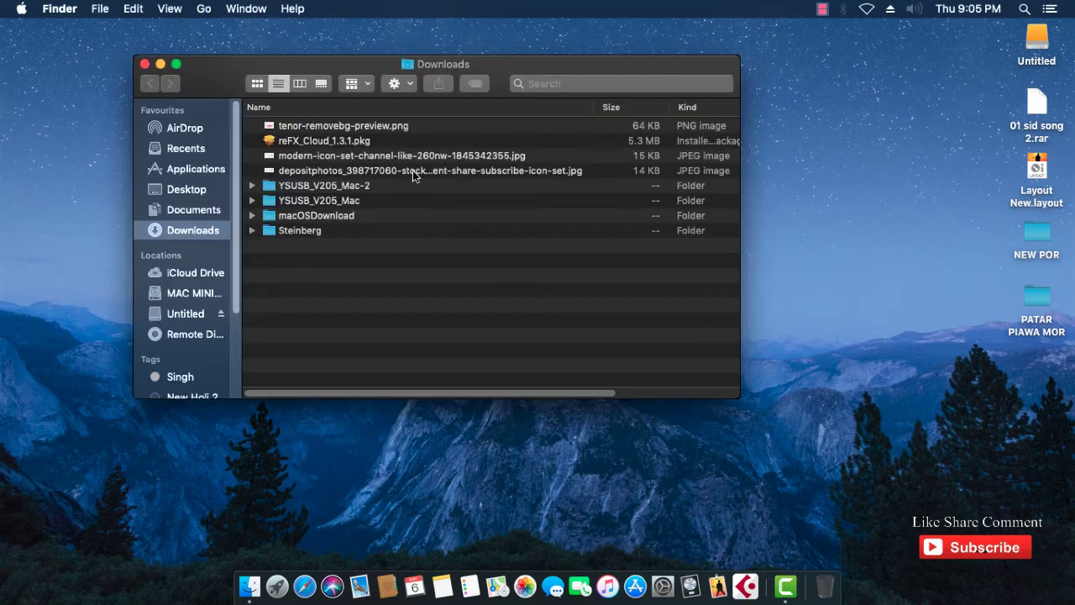
pyautogui.doubleClick(298, 230)
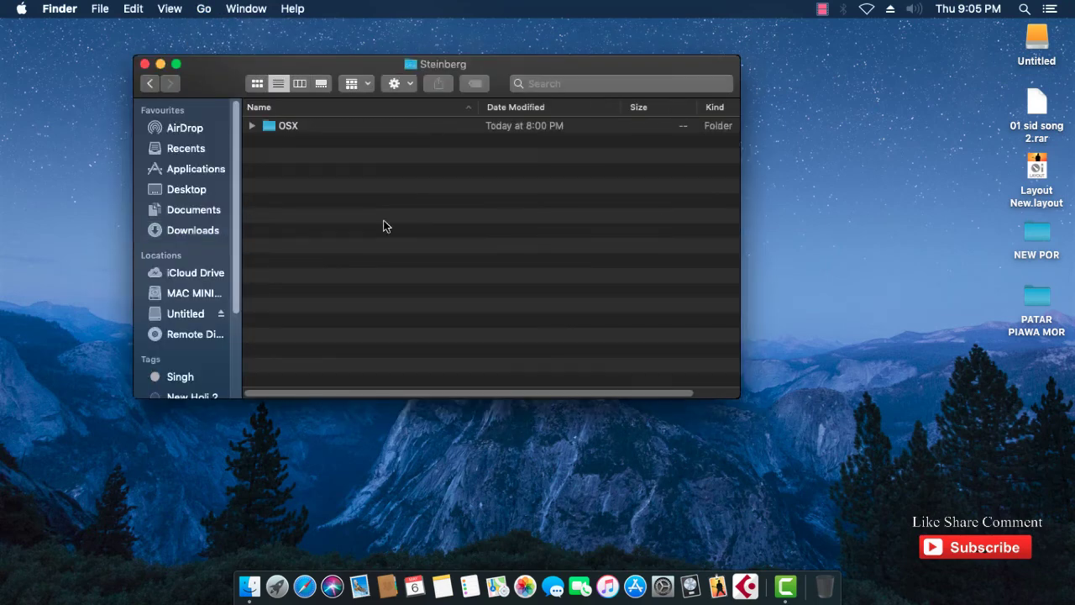
pyautogui.doubleClick(297, 131)
pyautogui.scroll(-5, 314, 252)
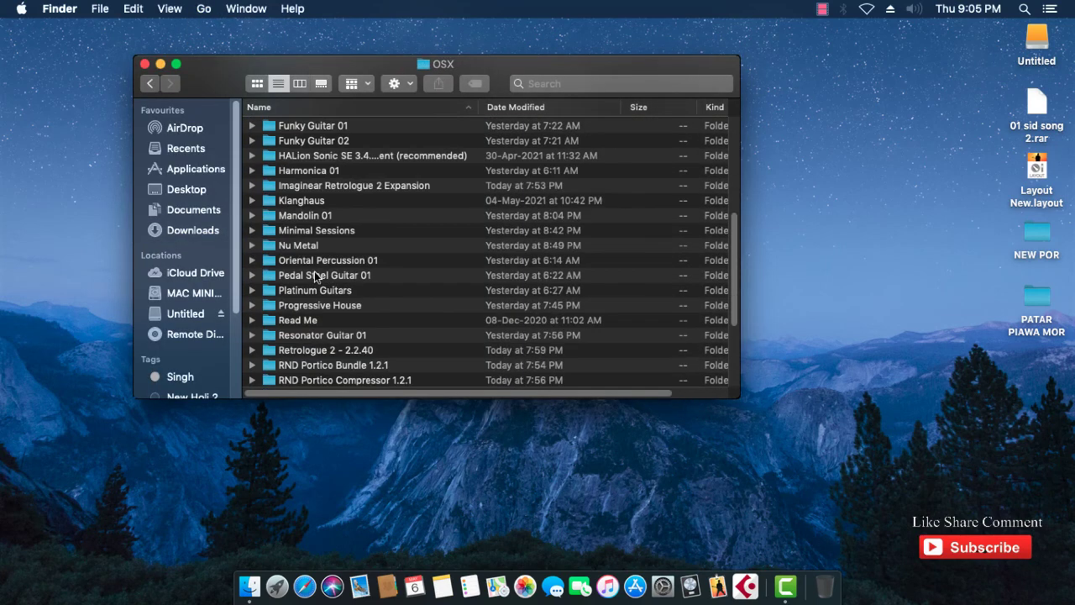
pyautogui.scroll(2, 296, 140)
pyautogui.scroll(-7, 319, 277)
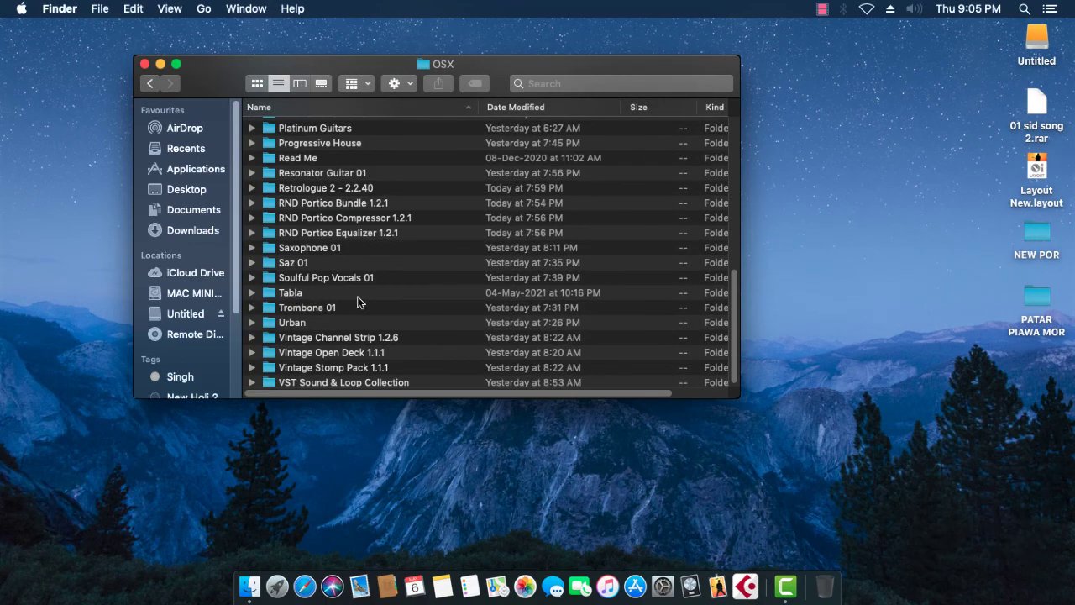
pyautogui.scroll(5, 327, 312)
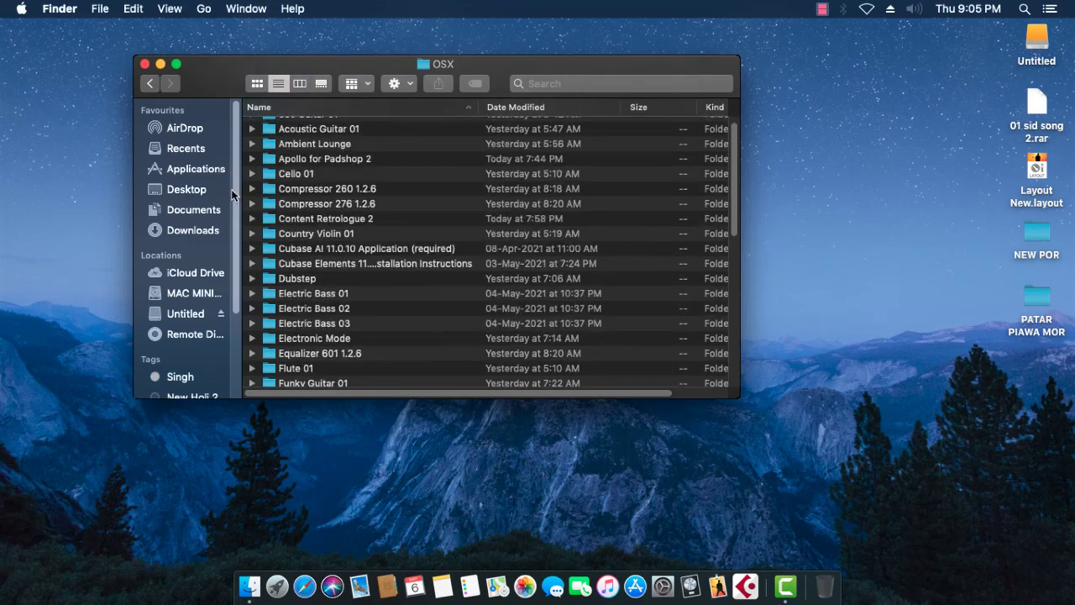
# Go back to the Steinberg folder, check the OSX folder's size in its info window, and close both windows.
pyautogui.click(153, 89)
pyautogui.rightClick(288, 131)
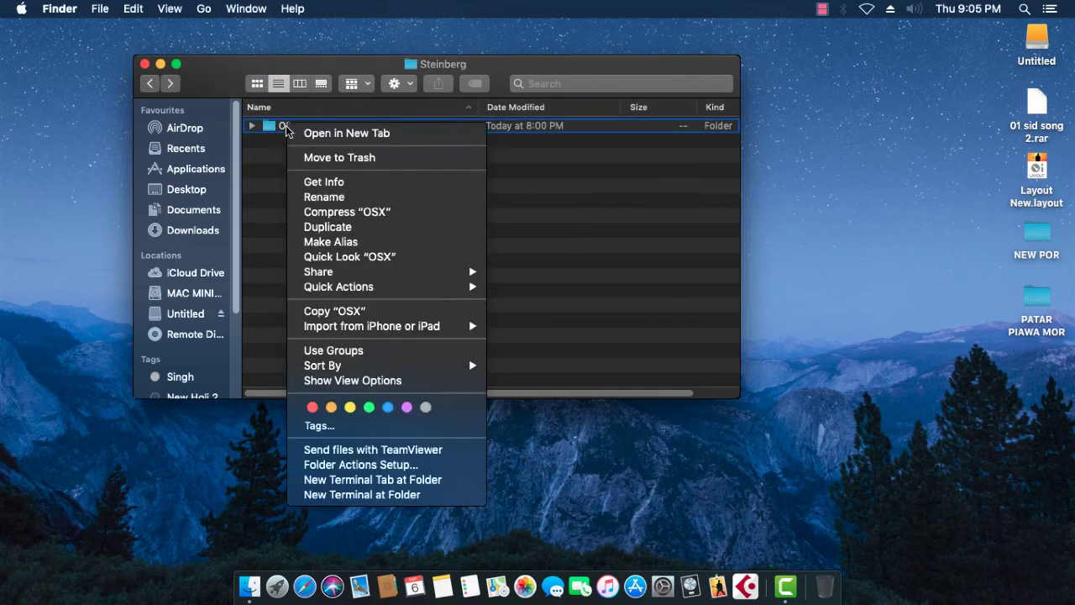
pyautogui.click(339, 185)
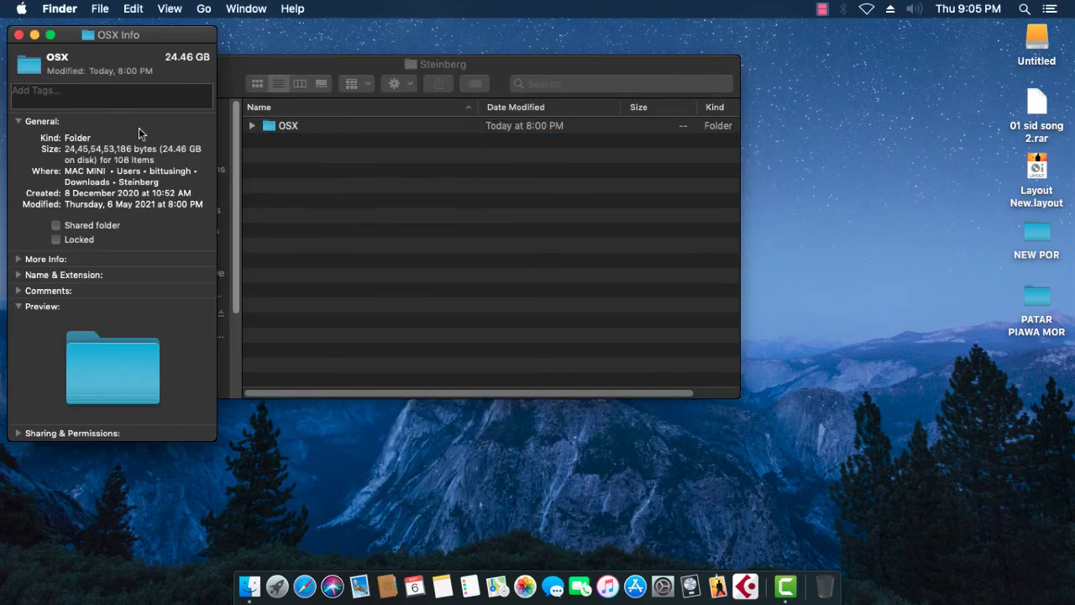
pyautogui.moveTo(173, 38); pyautogui.dragTo(288, 40)
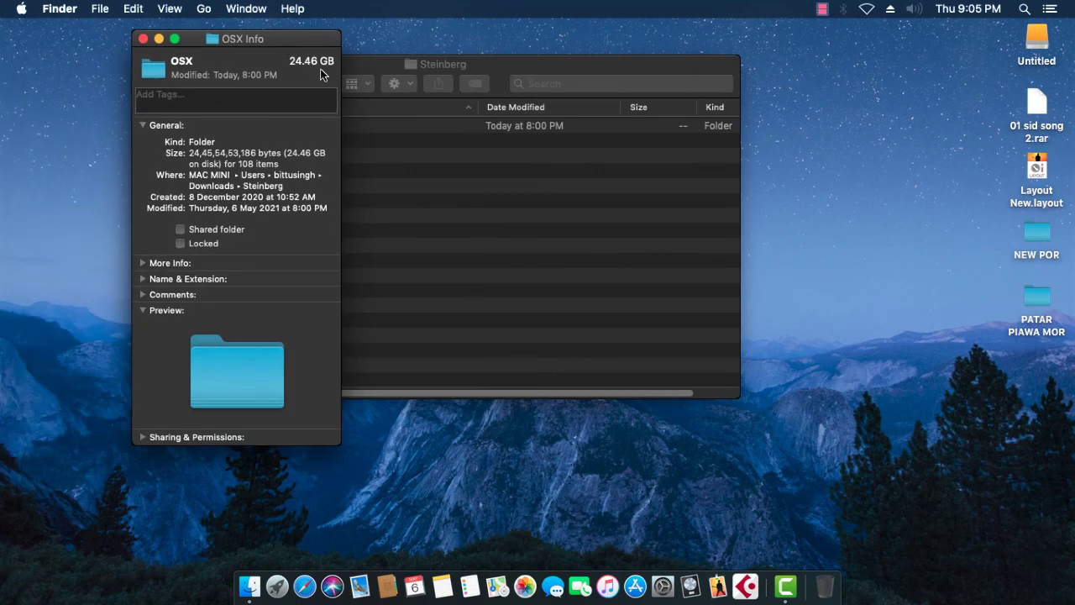
pyautogui.click(143, 40)
pyautogui.click(142, 61)
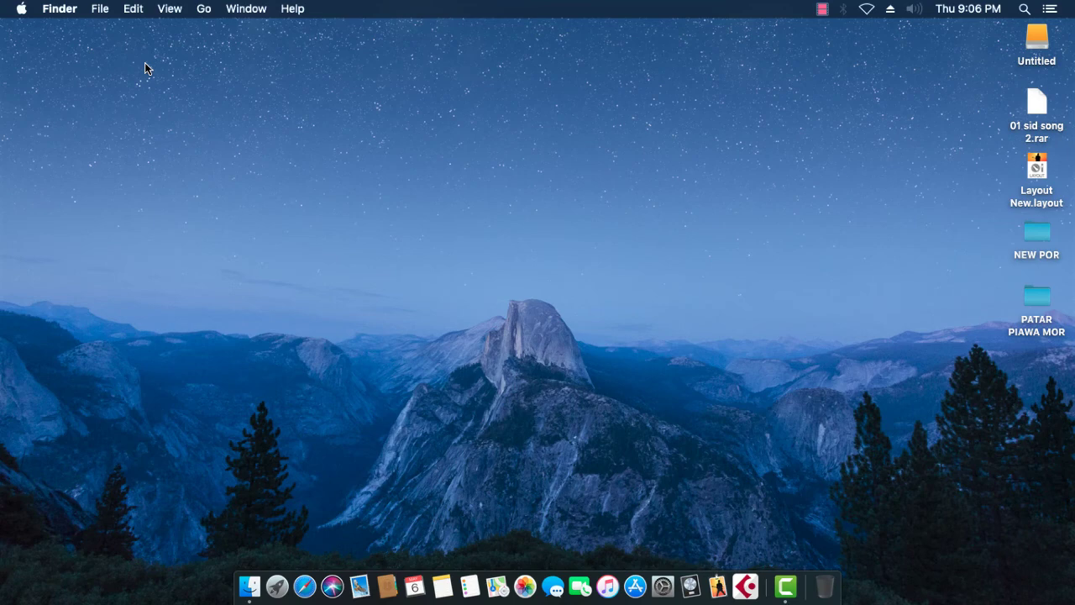
# Open the Cubase 11 Sound & Loops folder on the Untitled drive.
pyautogui.click(1027, 42)
pyautogui.doubleClick(1028, 42)
pyautogui.moveTo(473, 44); pyautogui.dragTo(446, 36)
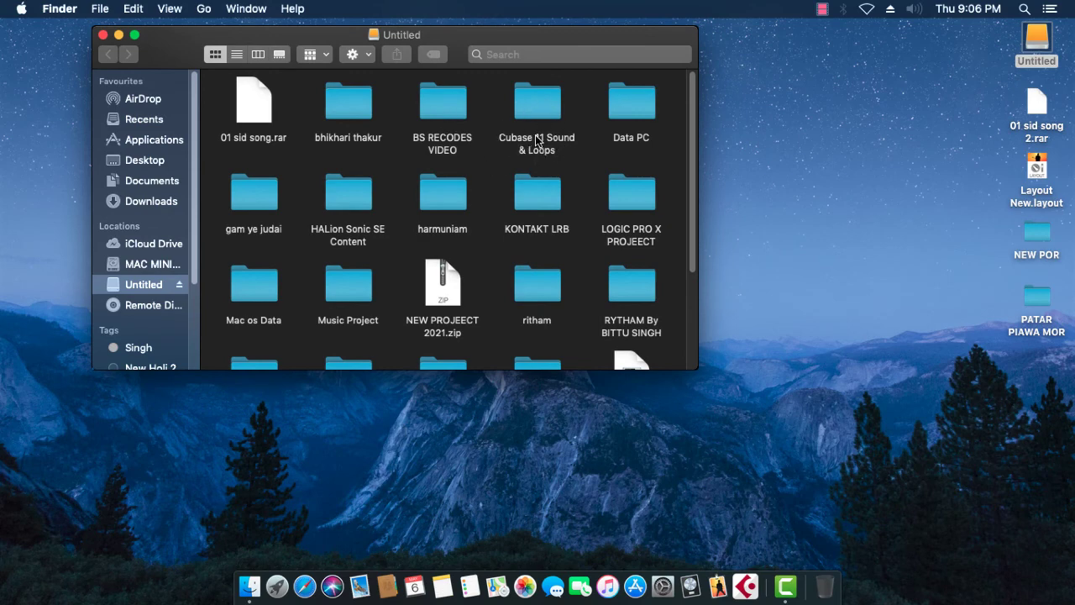
pyautogui.doubleClick(533, 99)
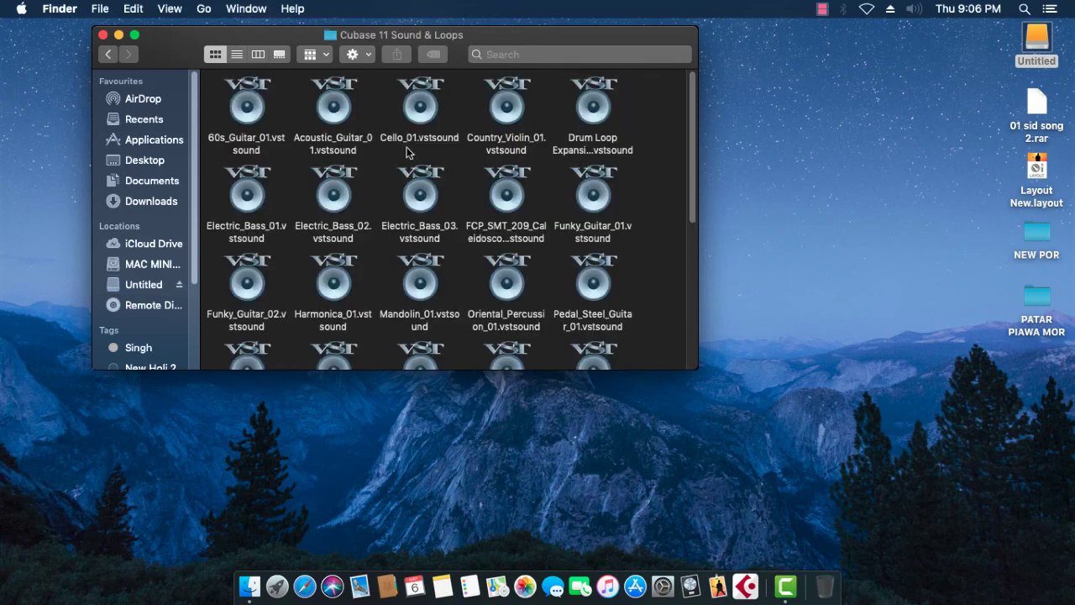
# Look through the folder's vstsound files, select Tabla.vstsound, and return to the Untitled drive's main folder.
pyautogui.scroll(-4, 417, 169)
pyautogui.scroll(3, 398, 187)
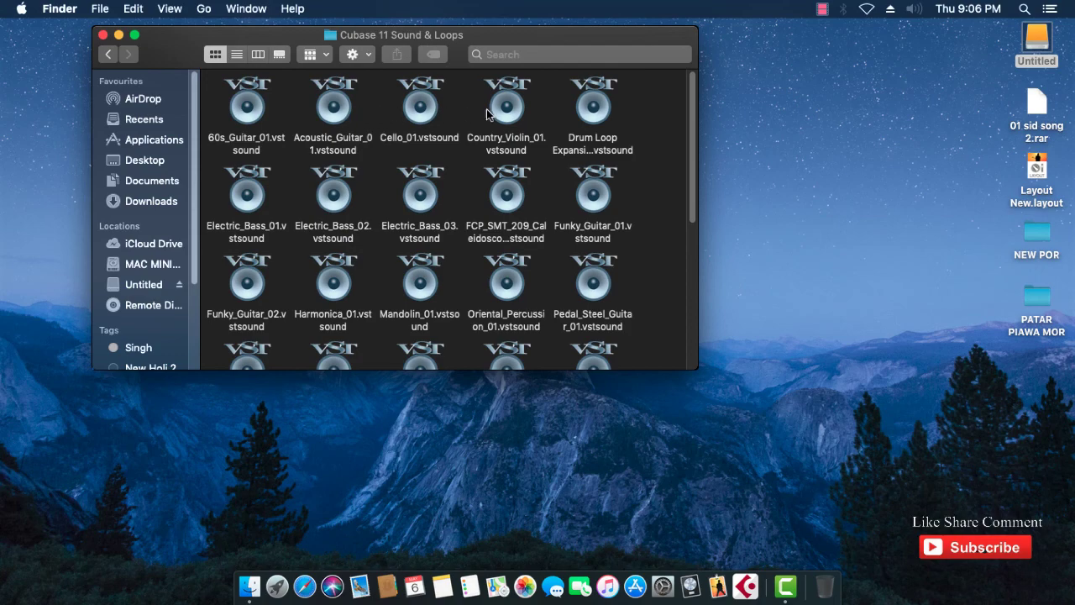
pyautogui.scroll(-8, 619, 190)
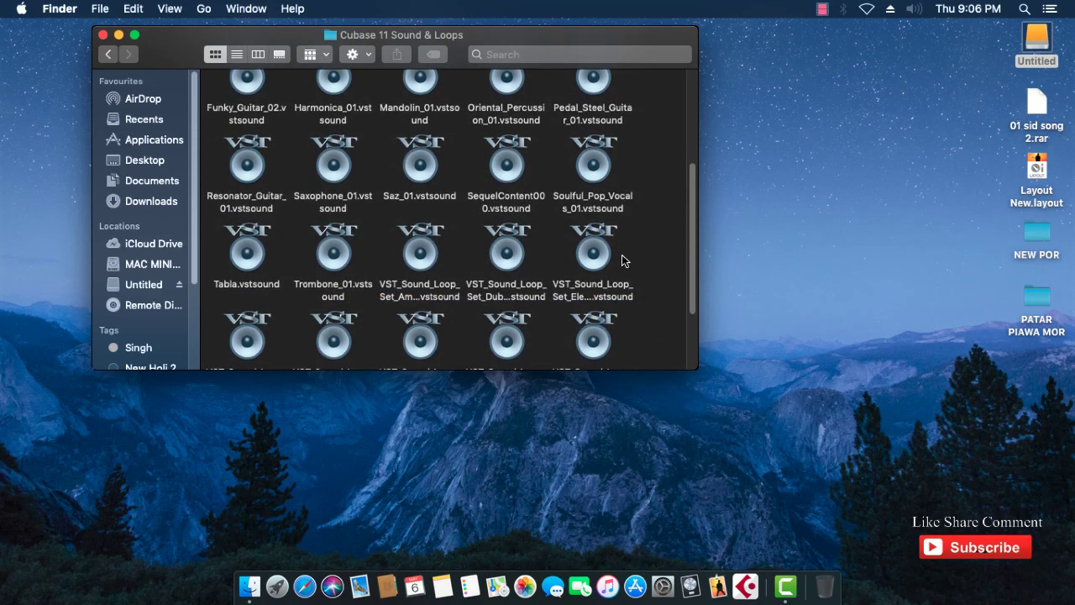
pyautogui.scroll(1, 355, 307)
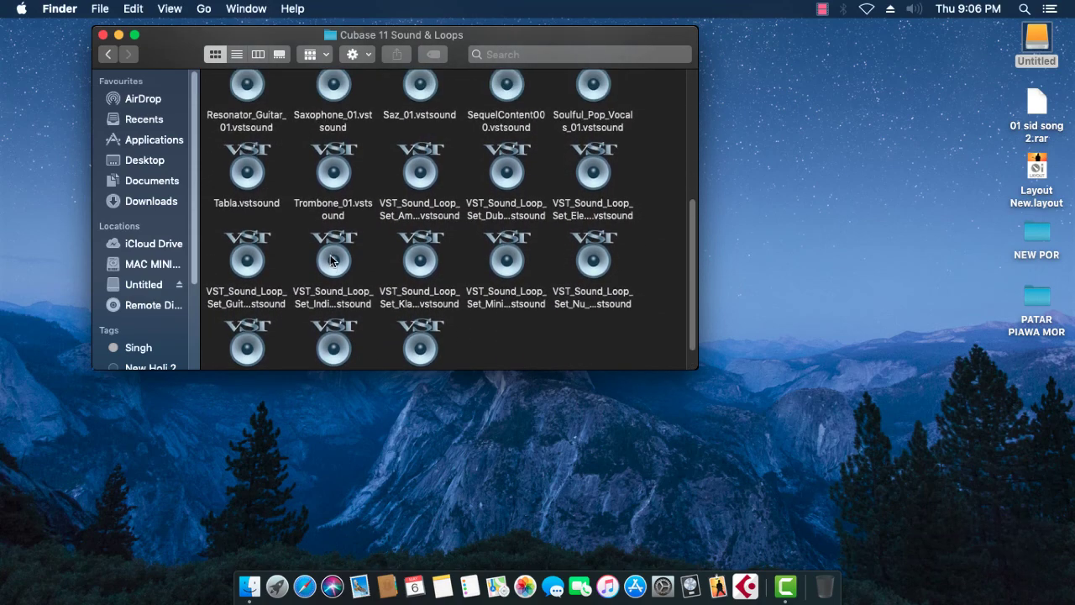
pyautogui.click(242, 186)
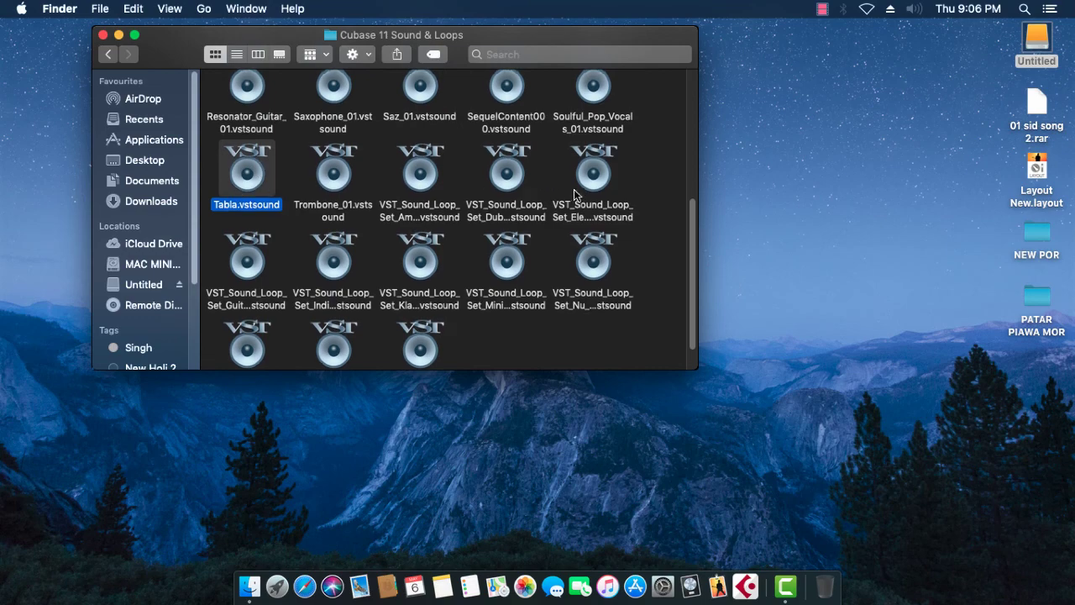
pyautogui.scroll(8, 569, 191)
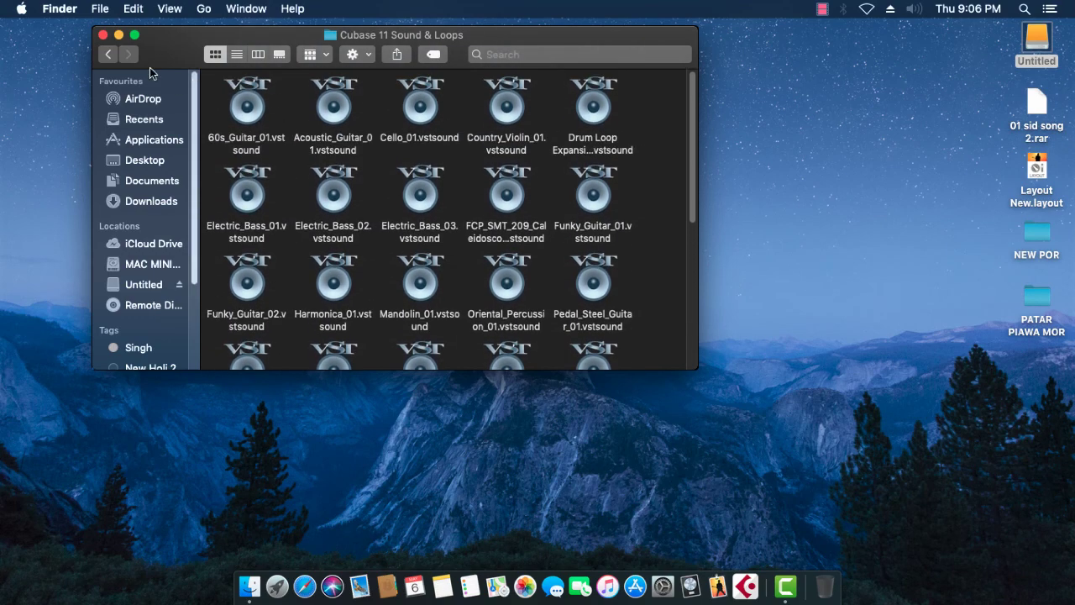
pyautogui.click(114, 56)
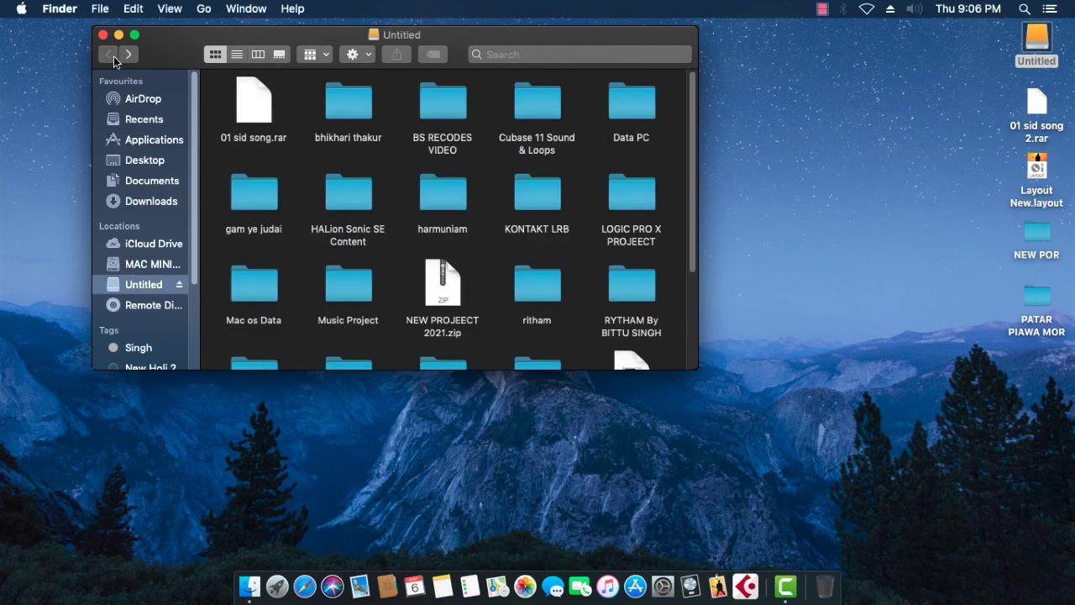